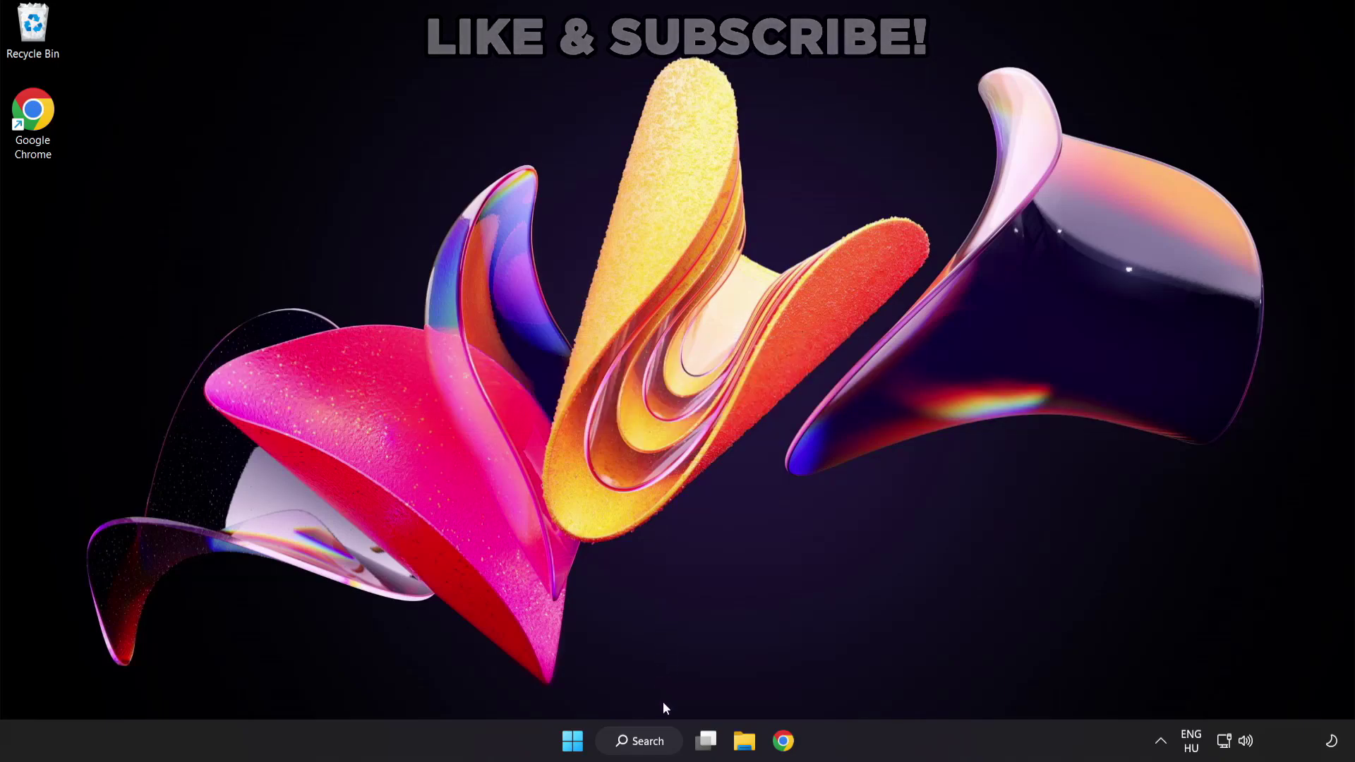
Search Windows for 'device manager'
click(654, 747)
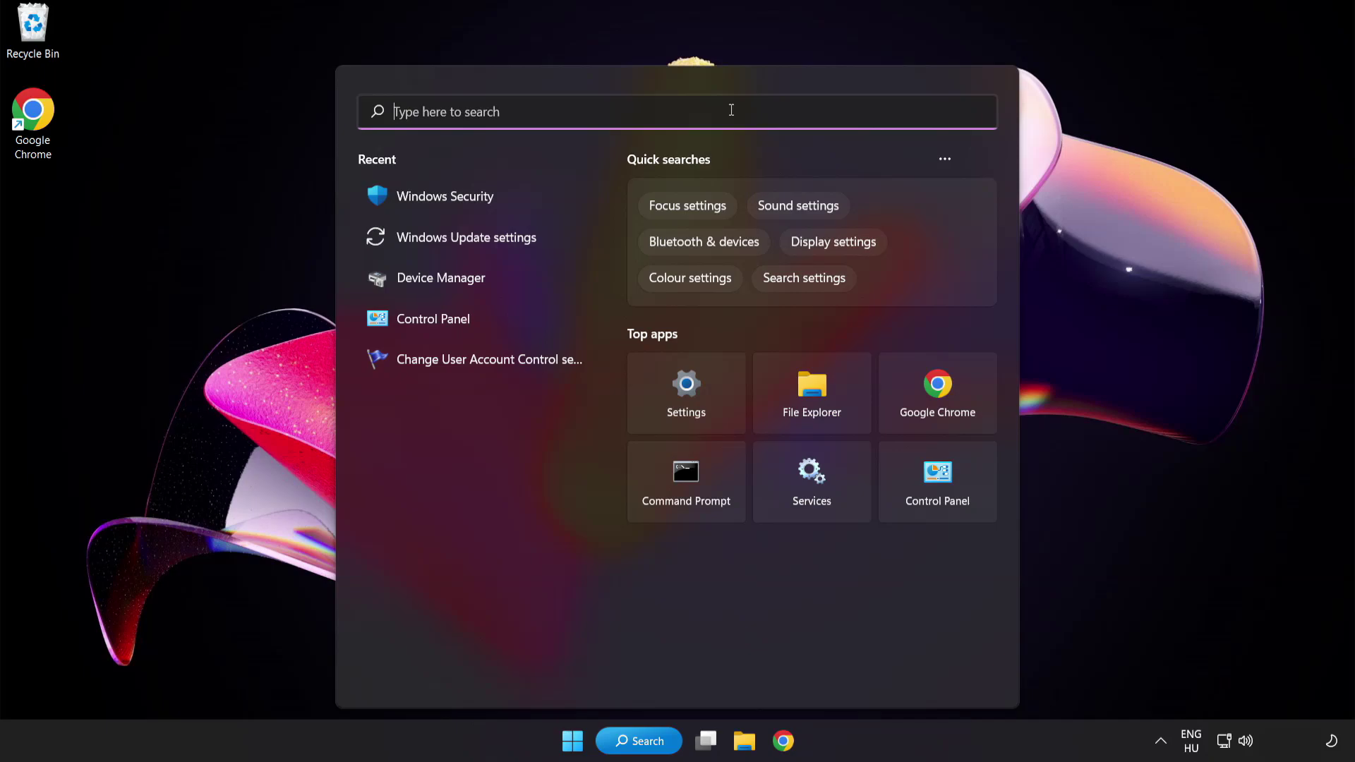
text(device manag)
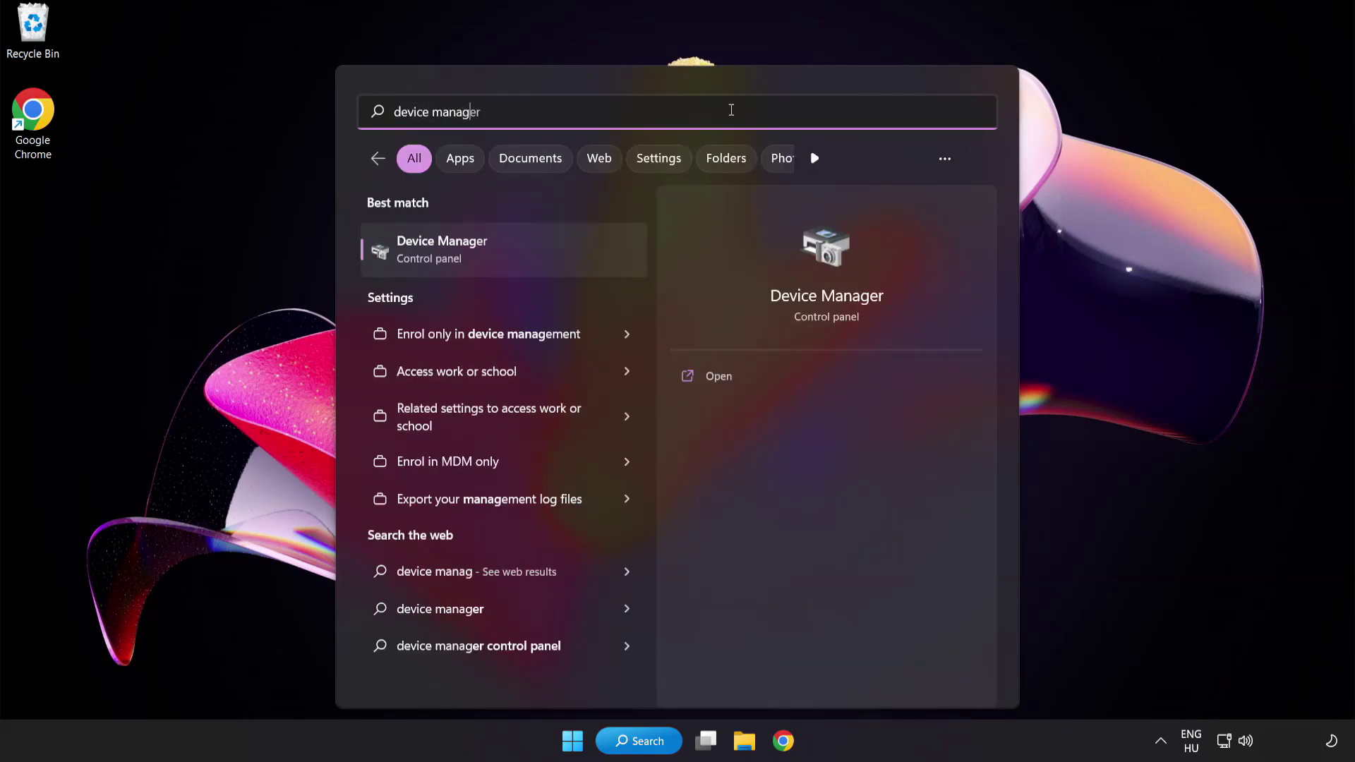
text(er)
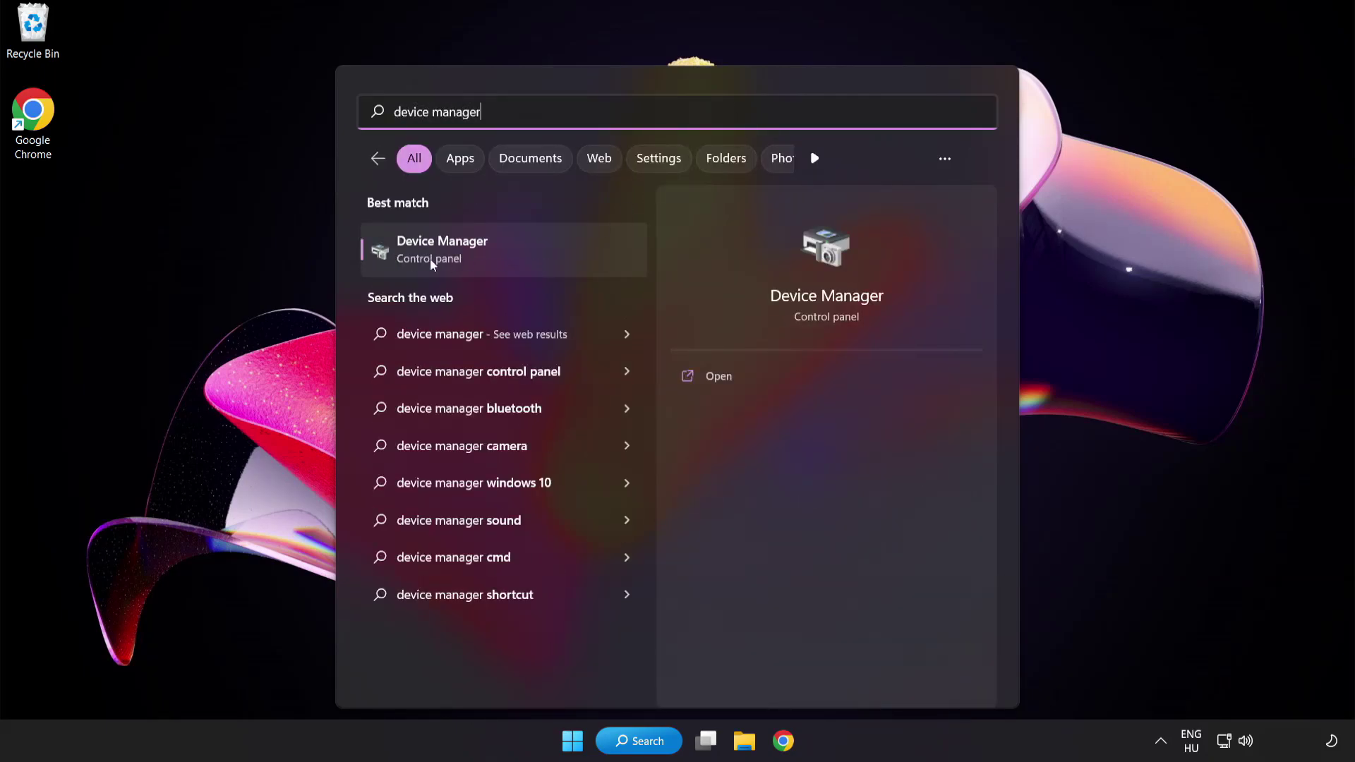
Have Windows search automatically for a VMware SVGA 3D display driver, then close Device Manager
click(541, 255)
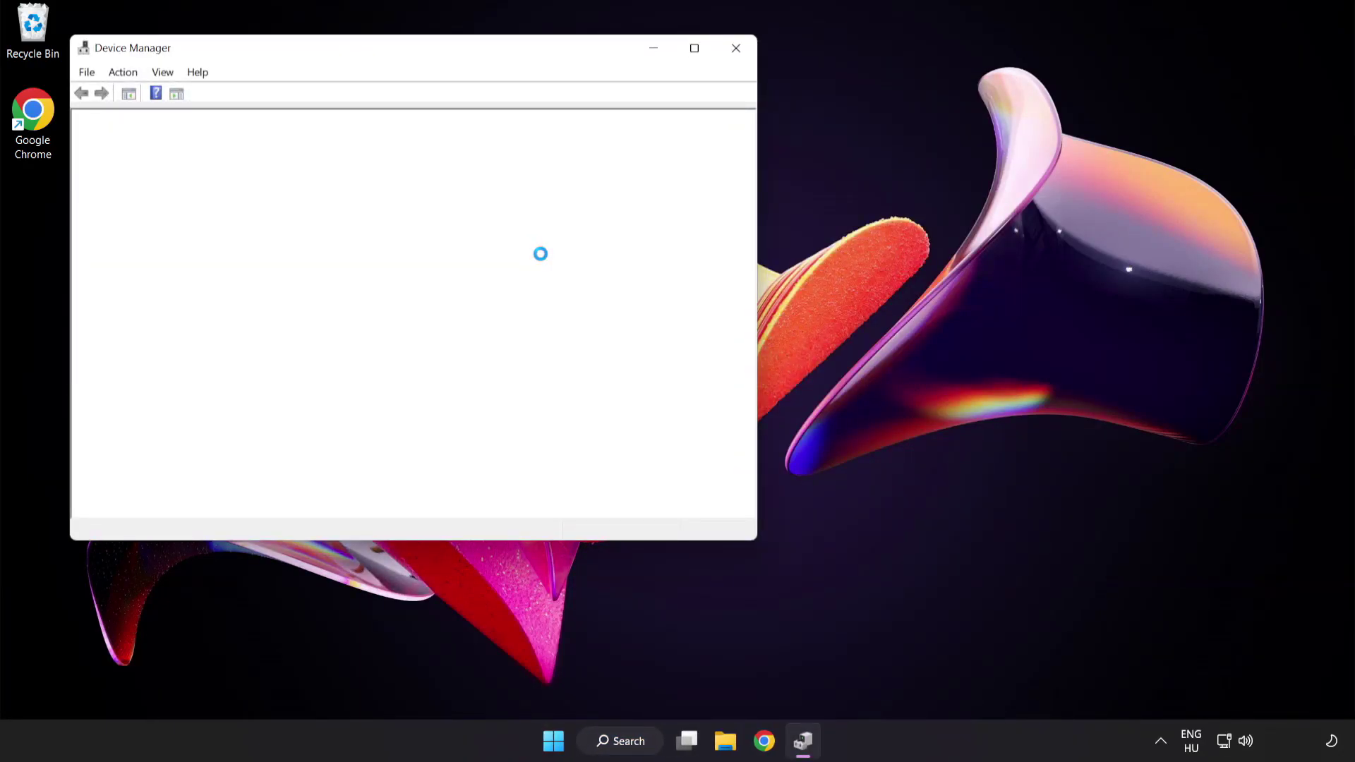
drag(434, 50, 663, 140)
click(341, 286)
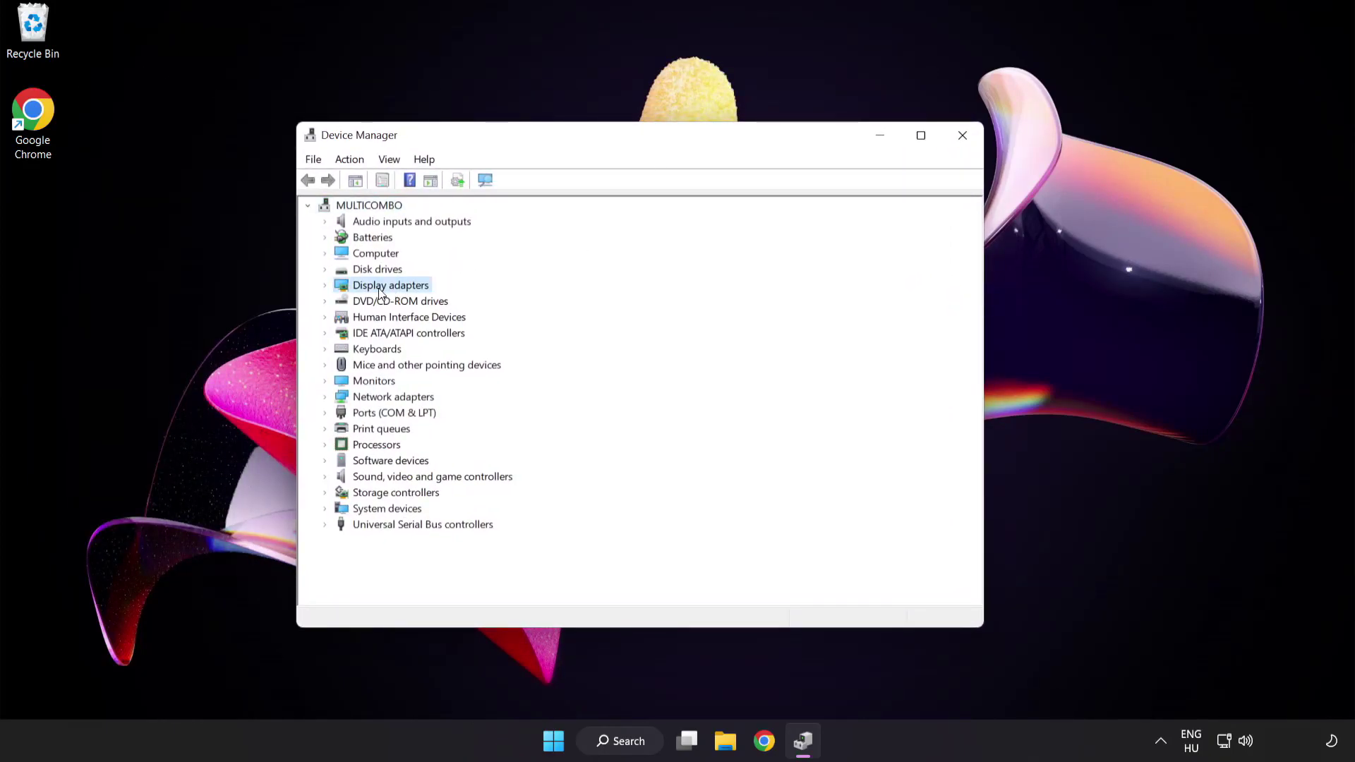
click(327, 286)
click(345, 301)
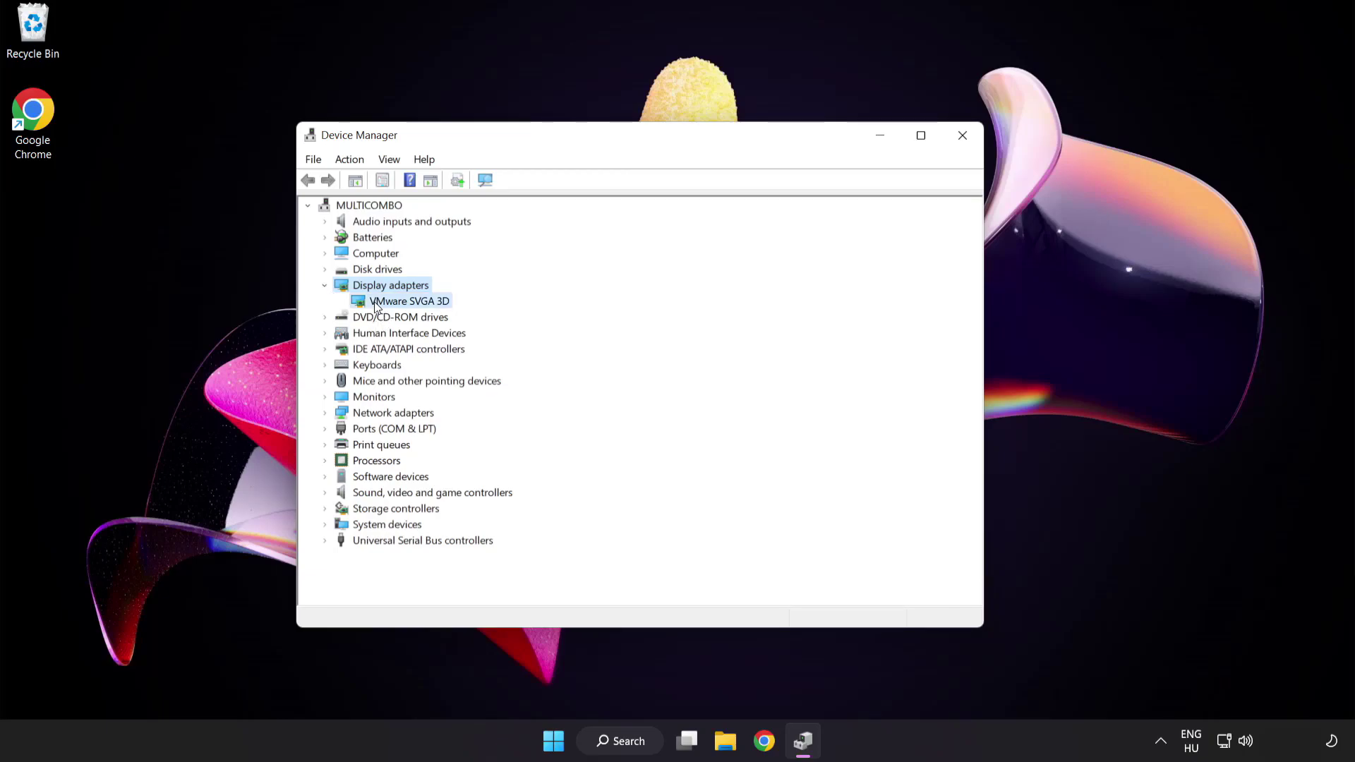
right_click(400, 305)
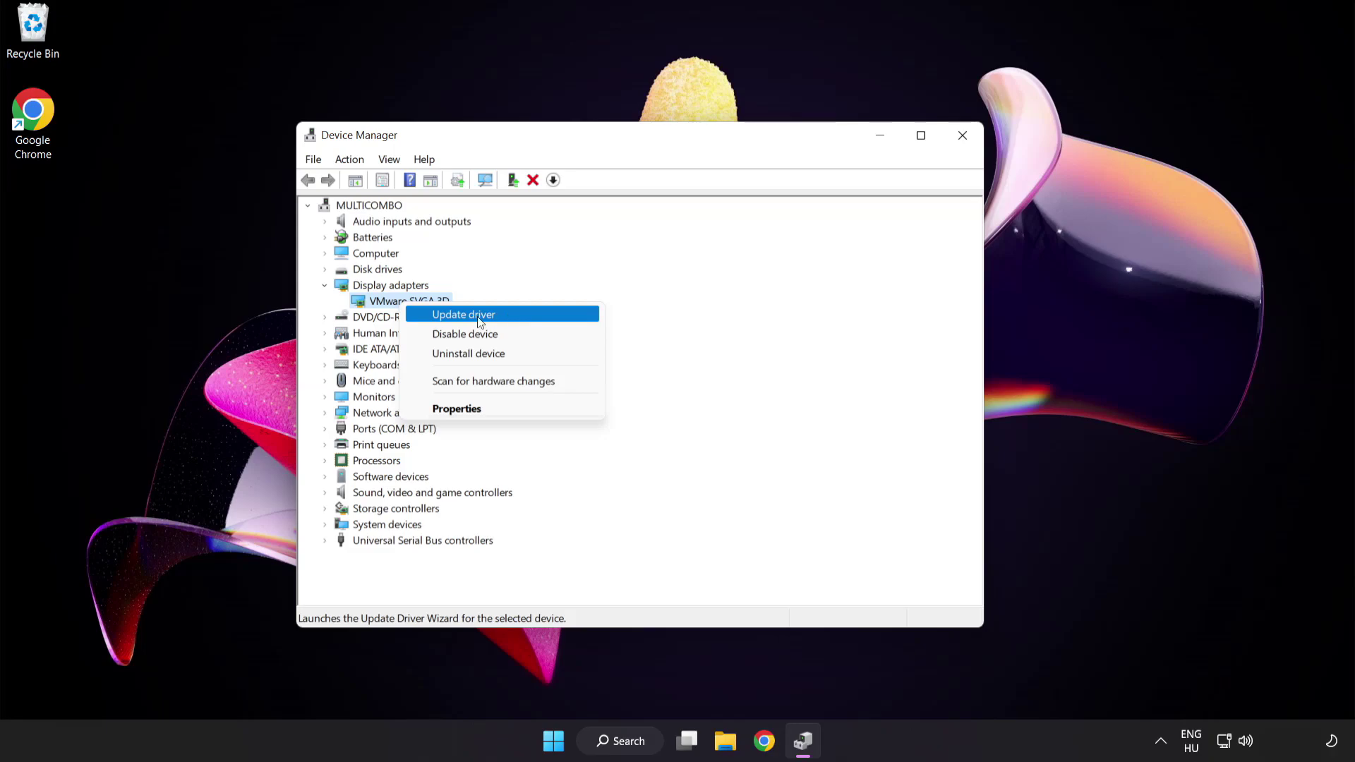
click(526, 317)
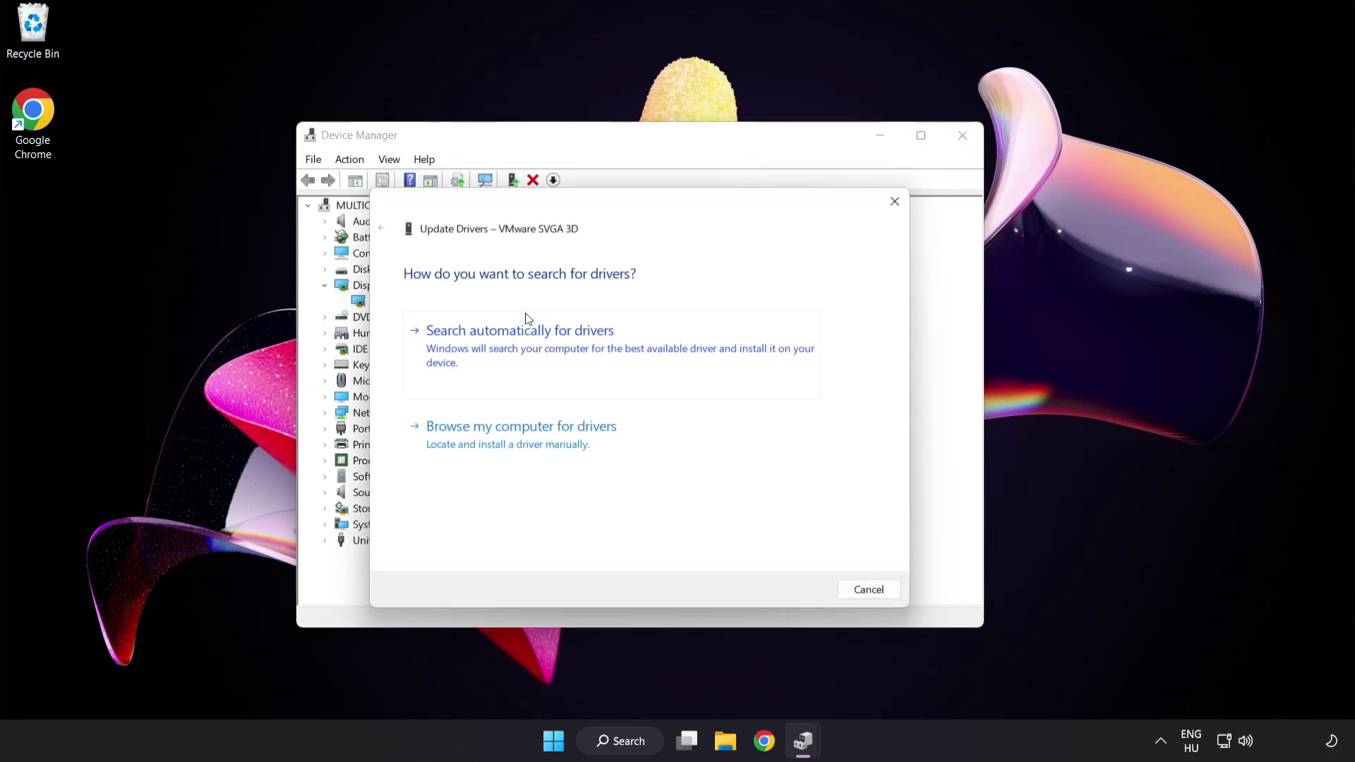
click(591, 351)
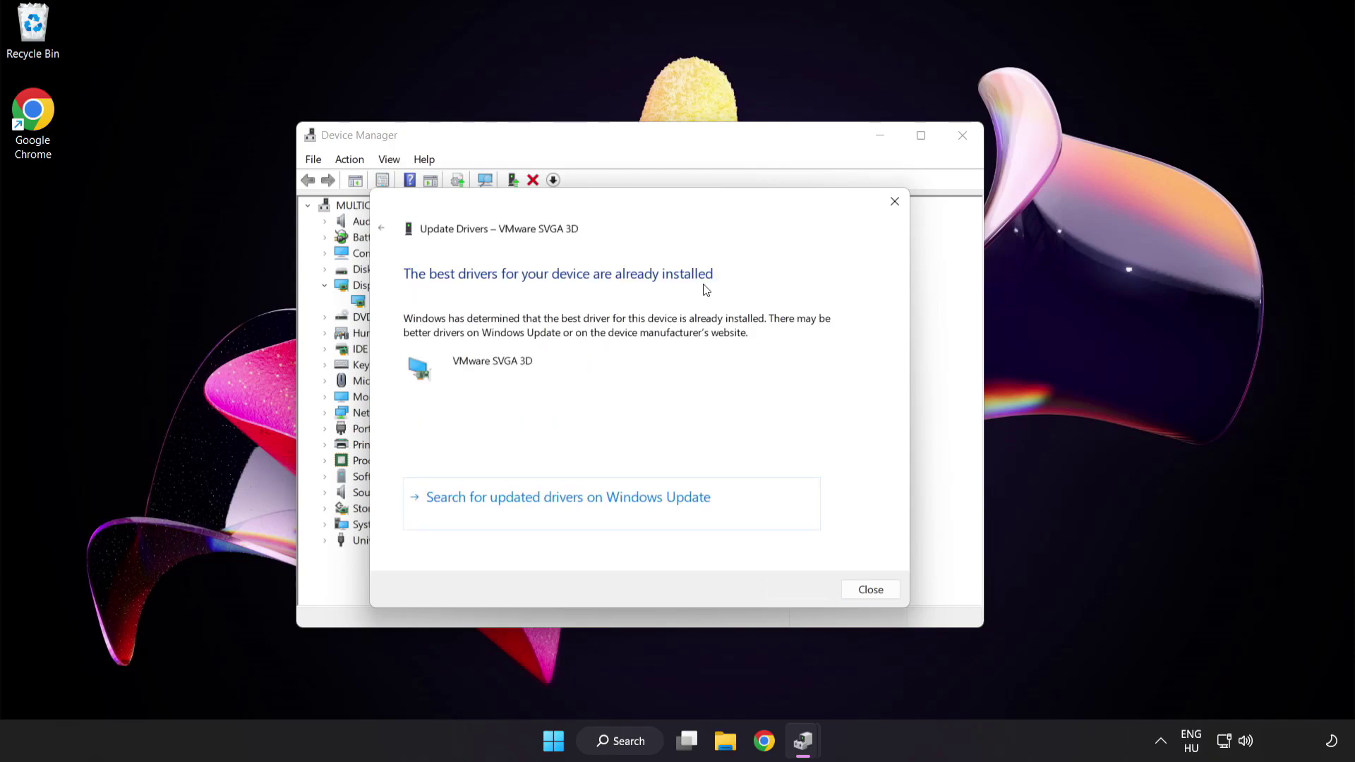
click(869, 597)
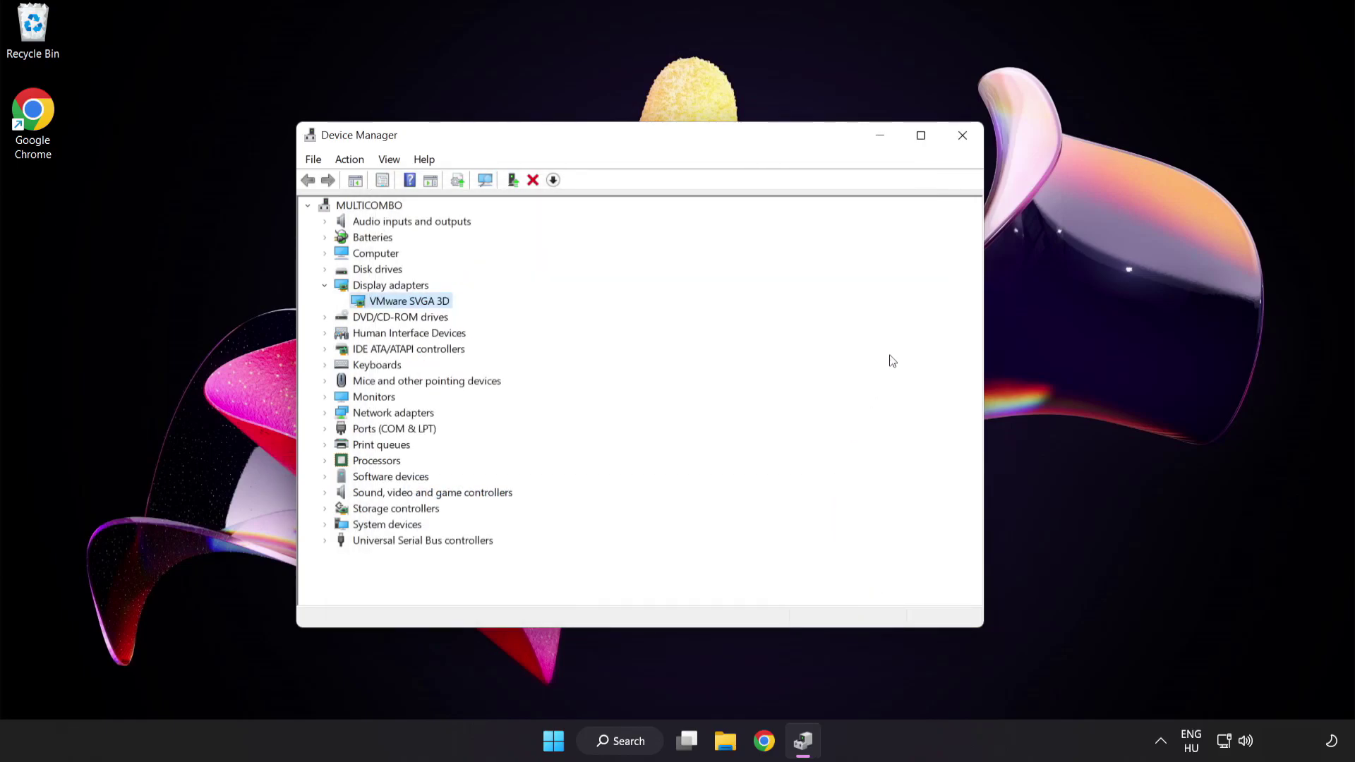
click(964, 141)
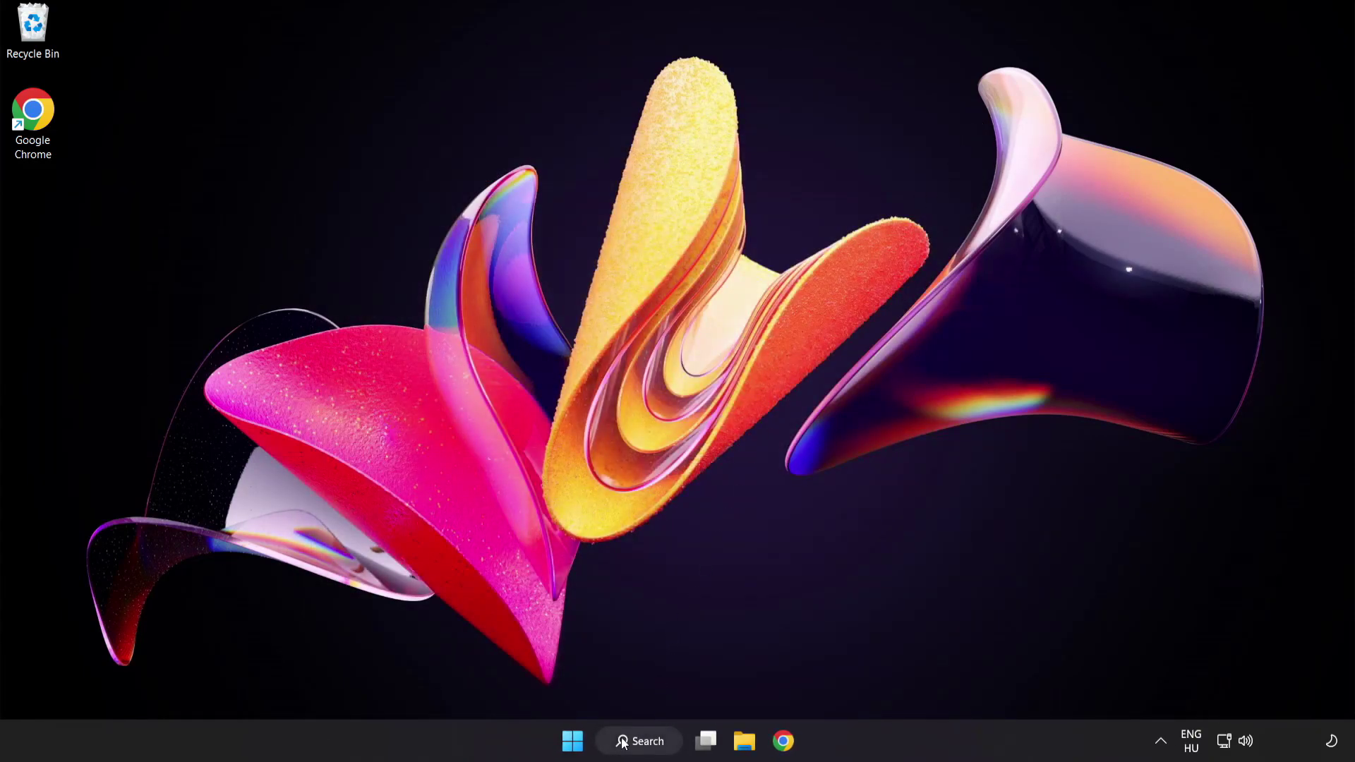
Search 'update', run Check for updates in Windows Update, then close Settings
click(657, 748)
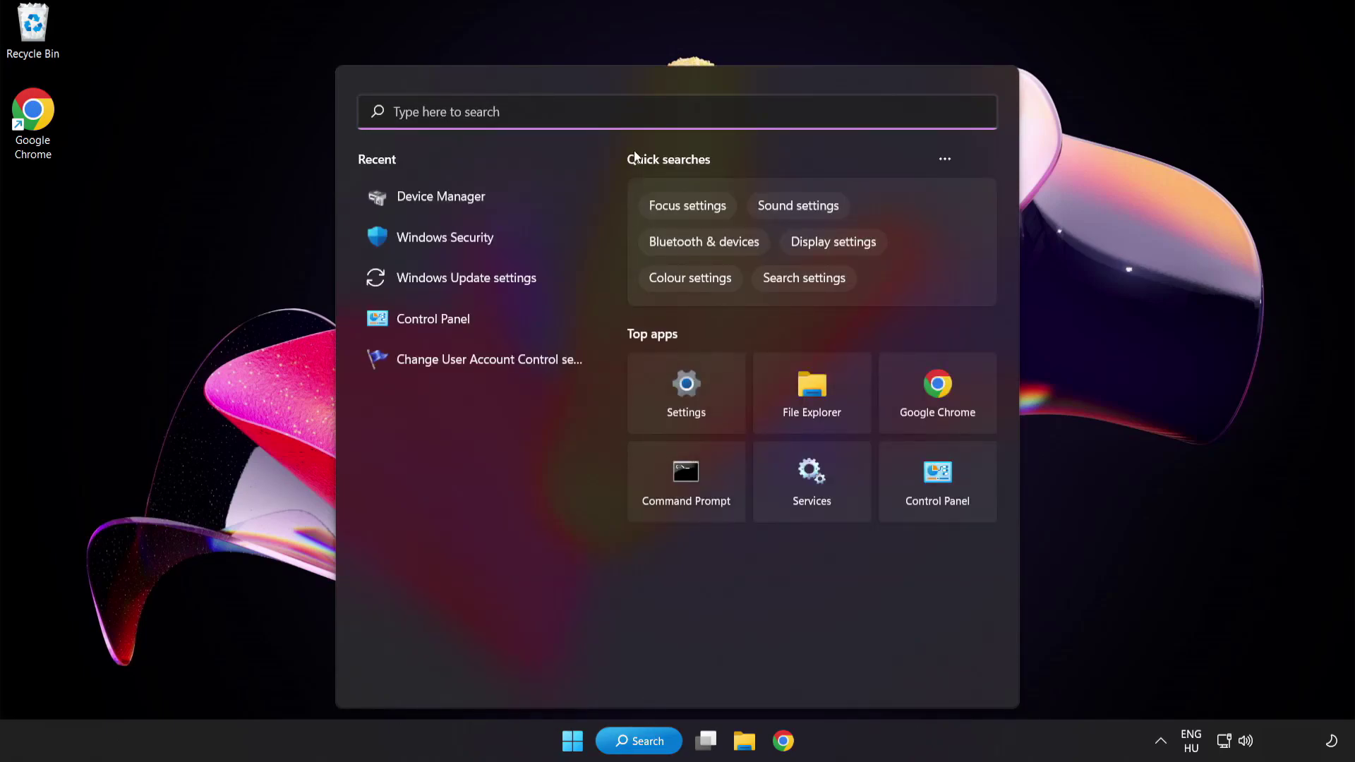
text(update)
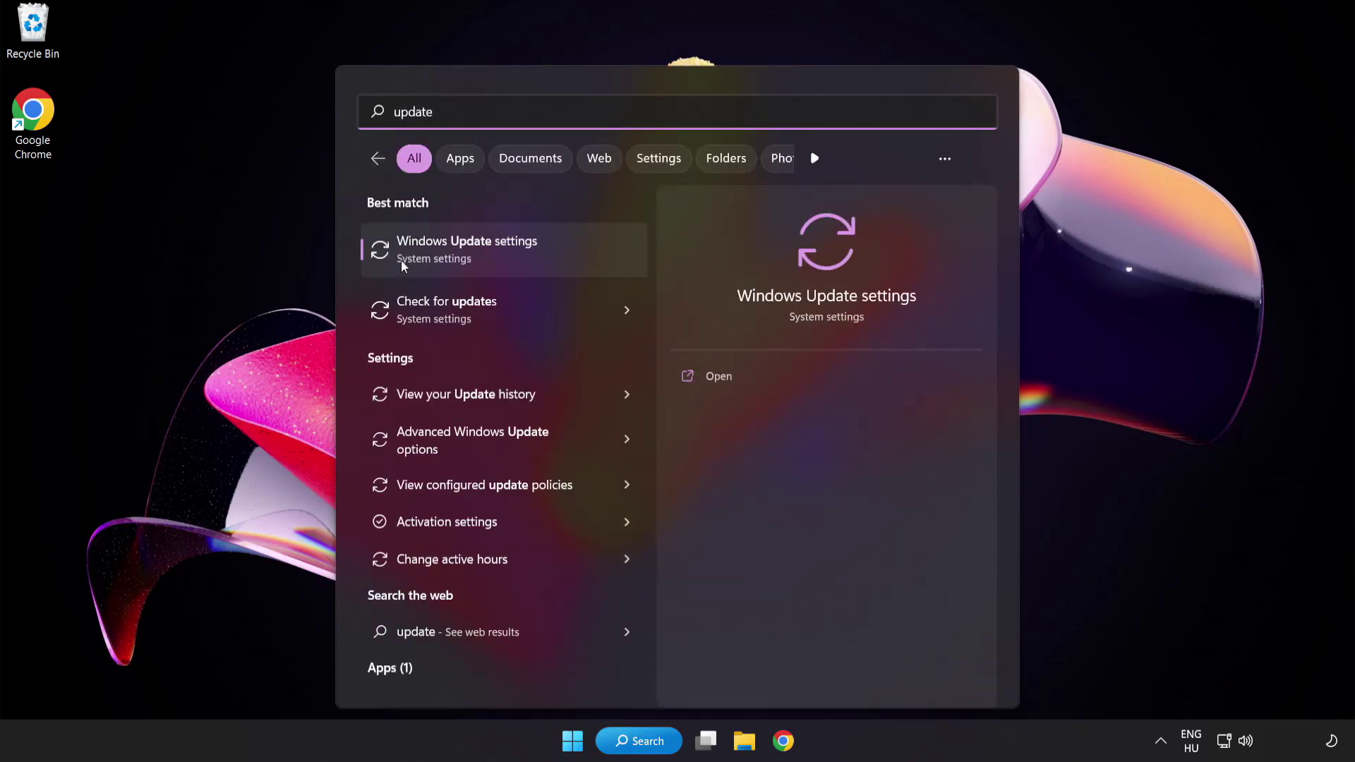
click(518, 257)
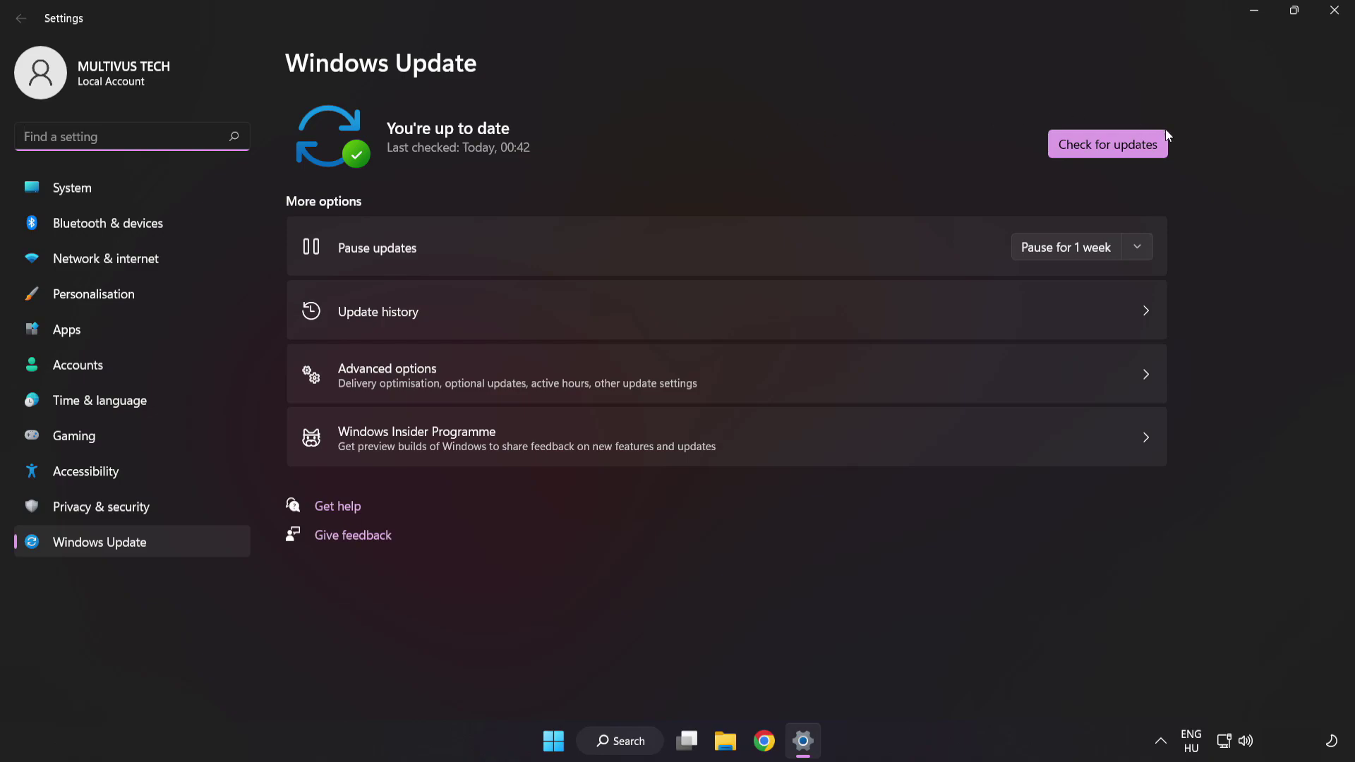
click(1104, 153)
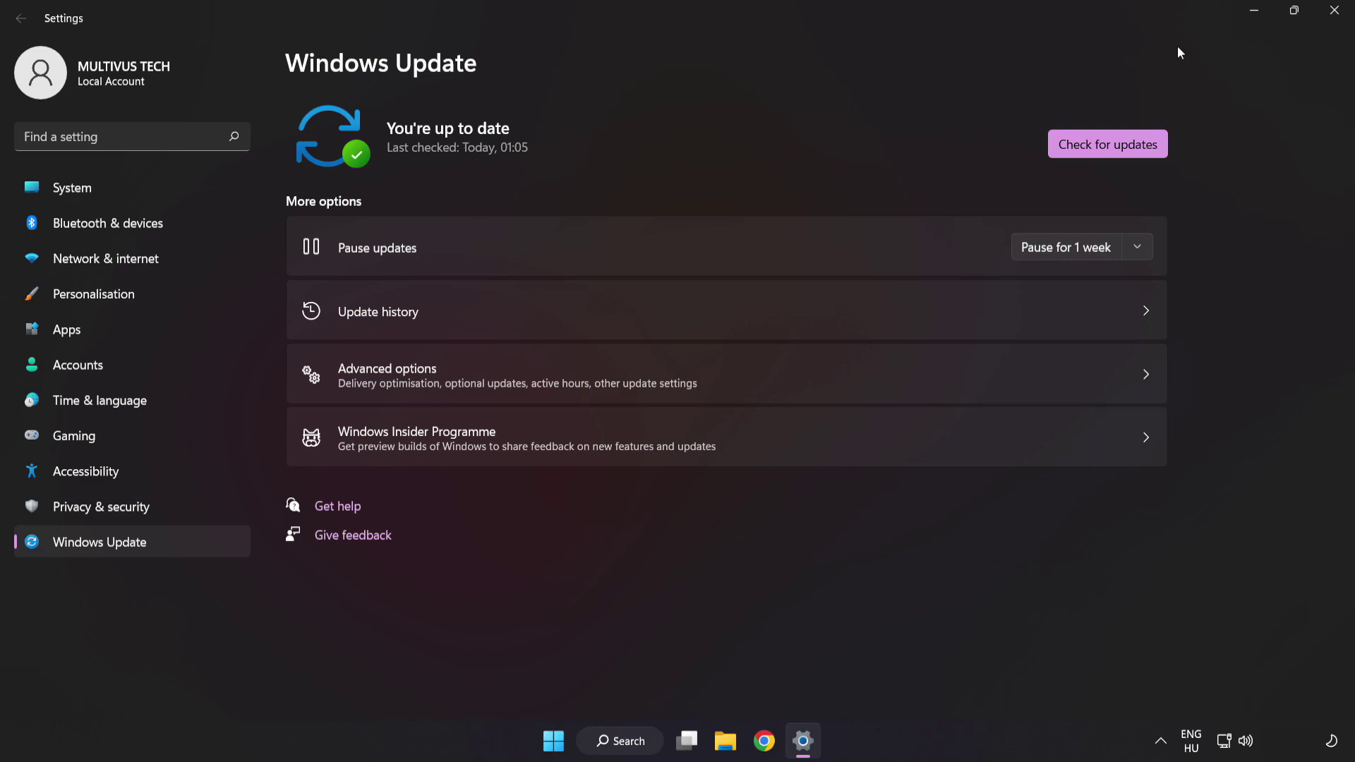
click(1333, 12)
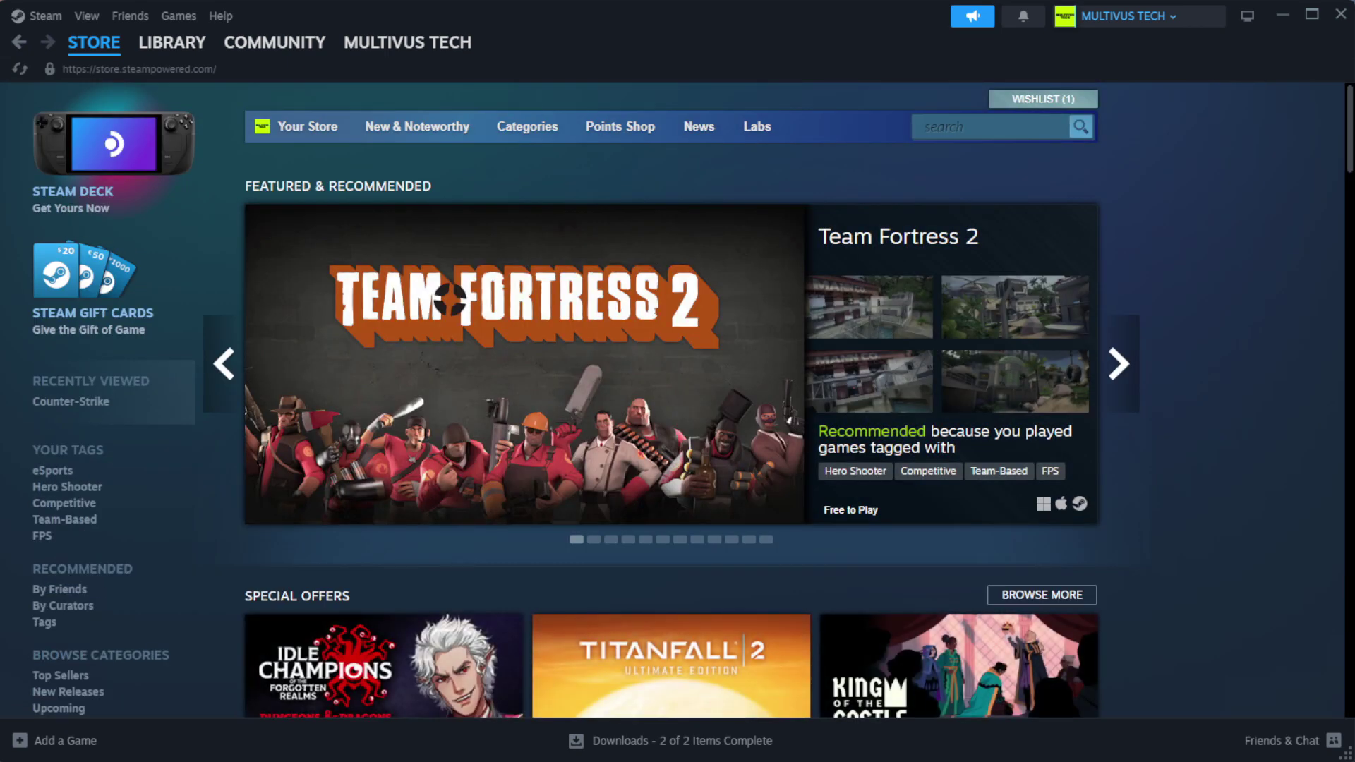
Go to Steam's Library home and open Properties for YOUR NOT WORKING GAME
mouse_move(189, 53)
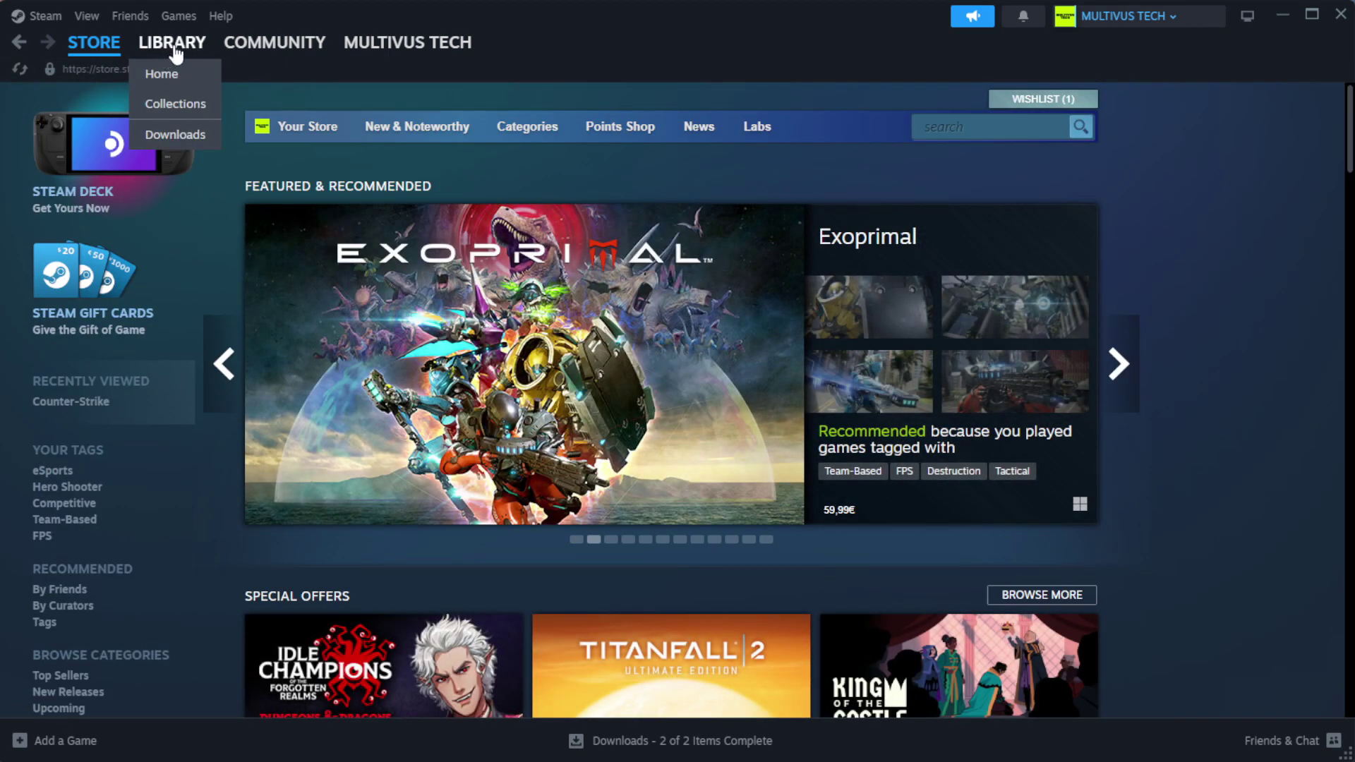
click(197, 75)
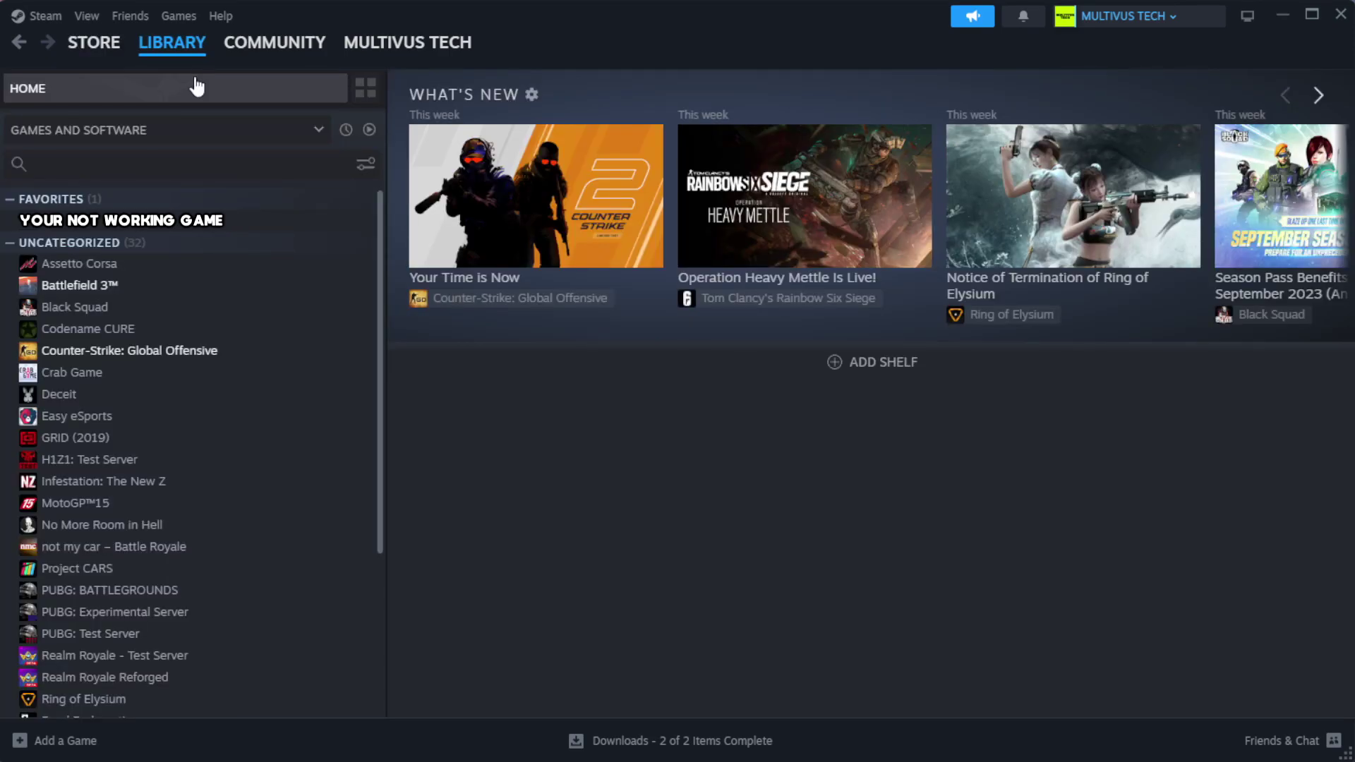
right_click(334, 225)
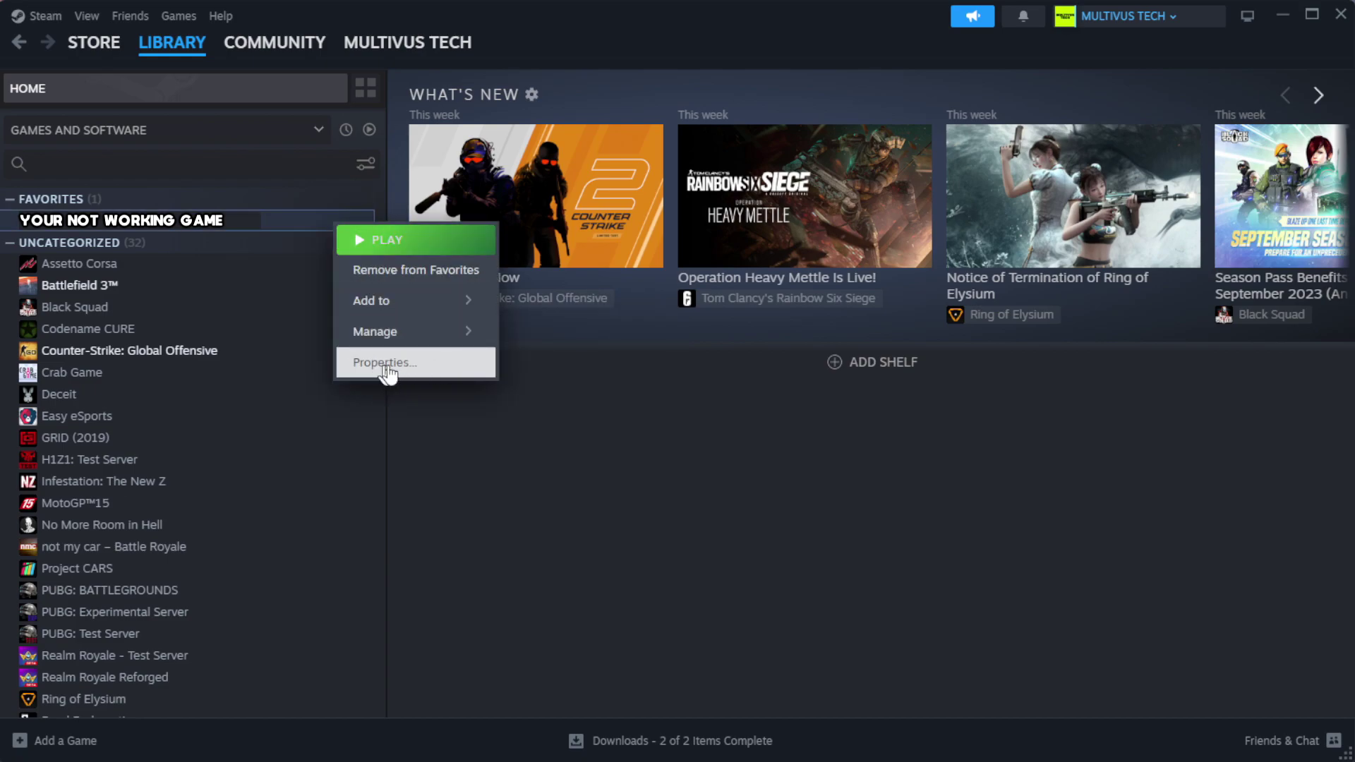
click(417, 376)
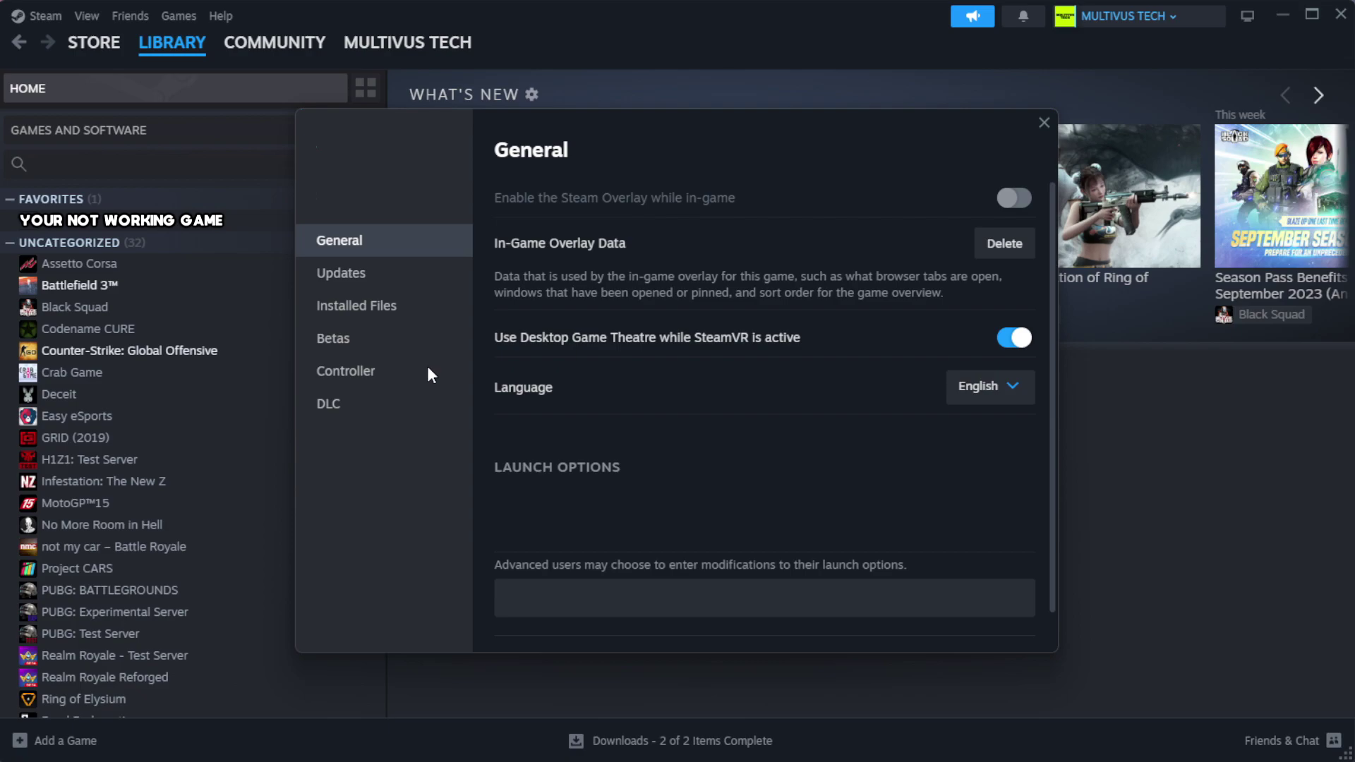
Verify integrity of the game's files from the Installed Files section
click(445, 321)
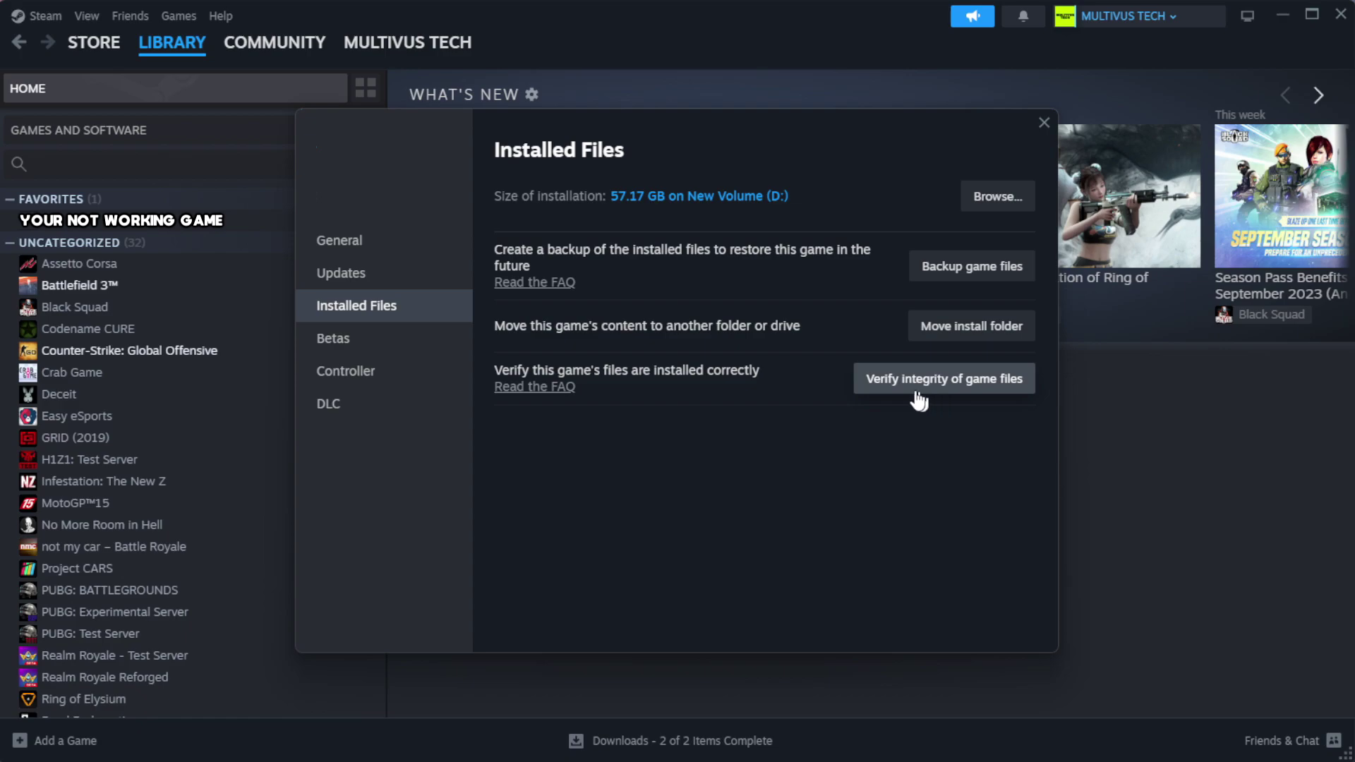
click(953, 392)
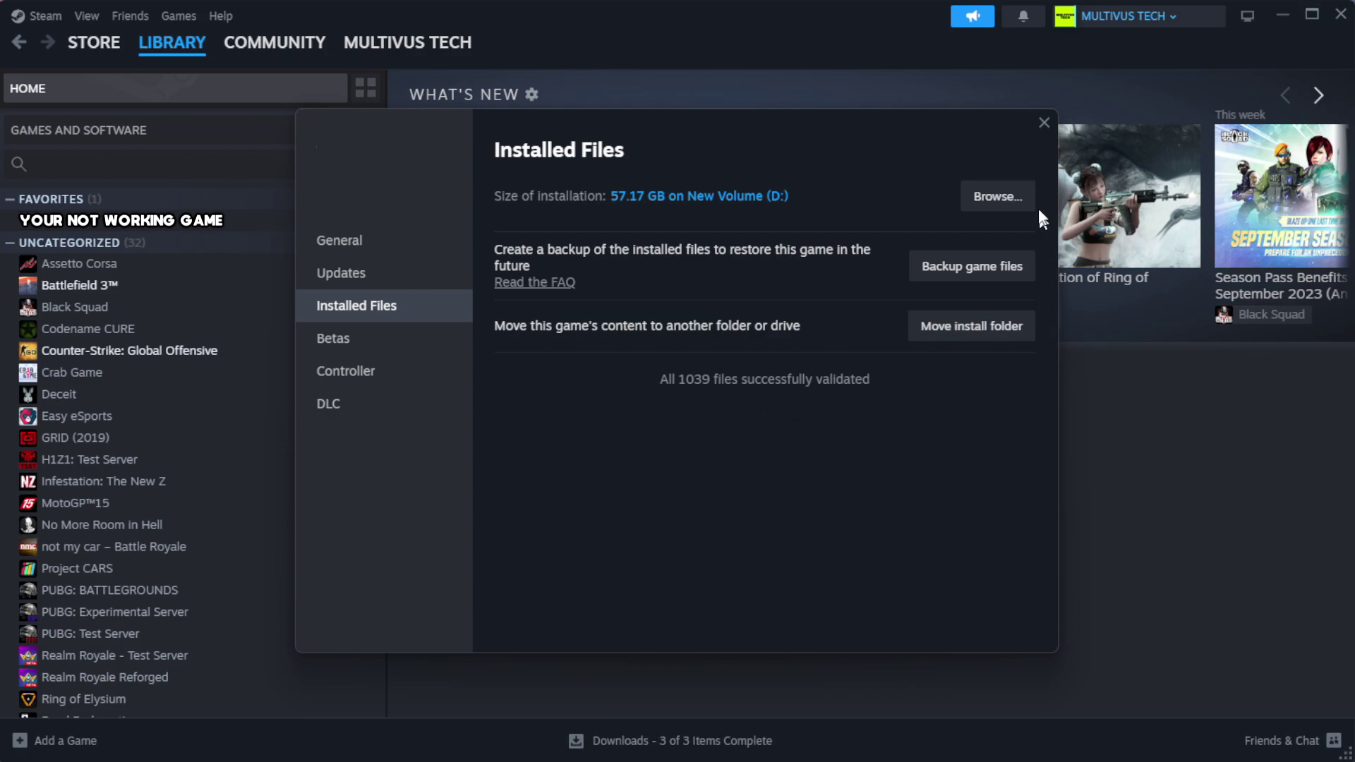
Open the game's install folder and the YOUR NOT WORKING GAME shortcut's Properties
click(997, 212)
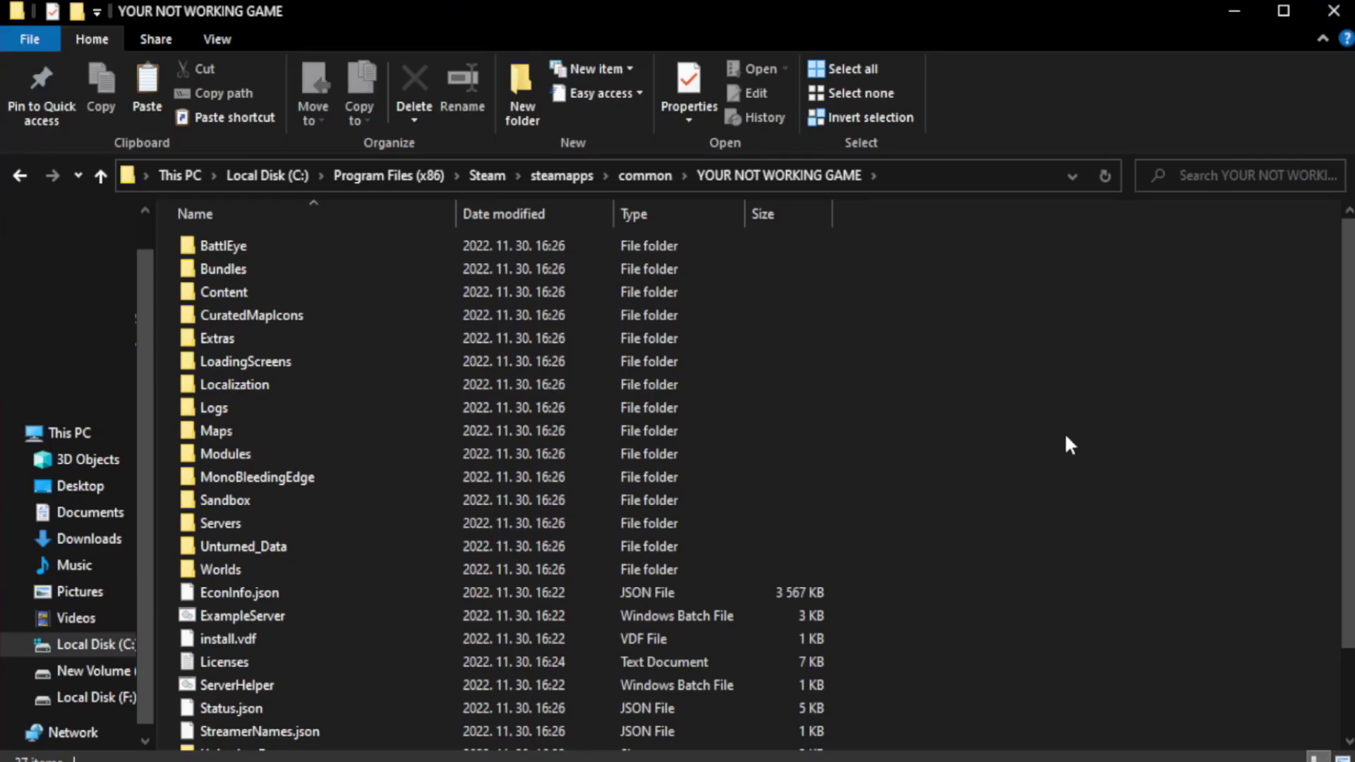
drag(1348, 422, 1353, 506)
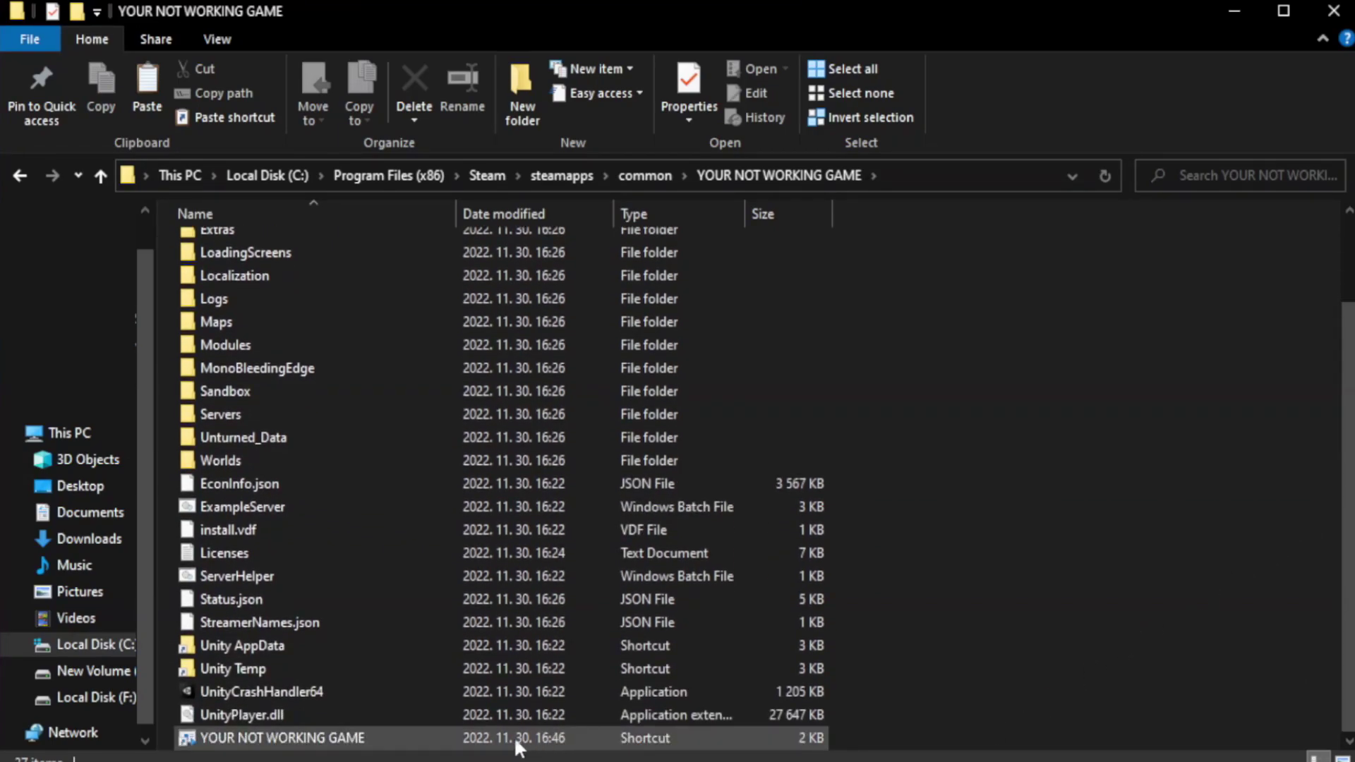
click(414, 743)
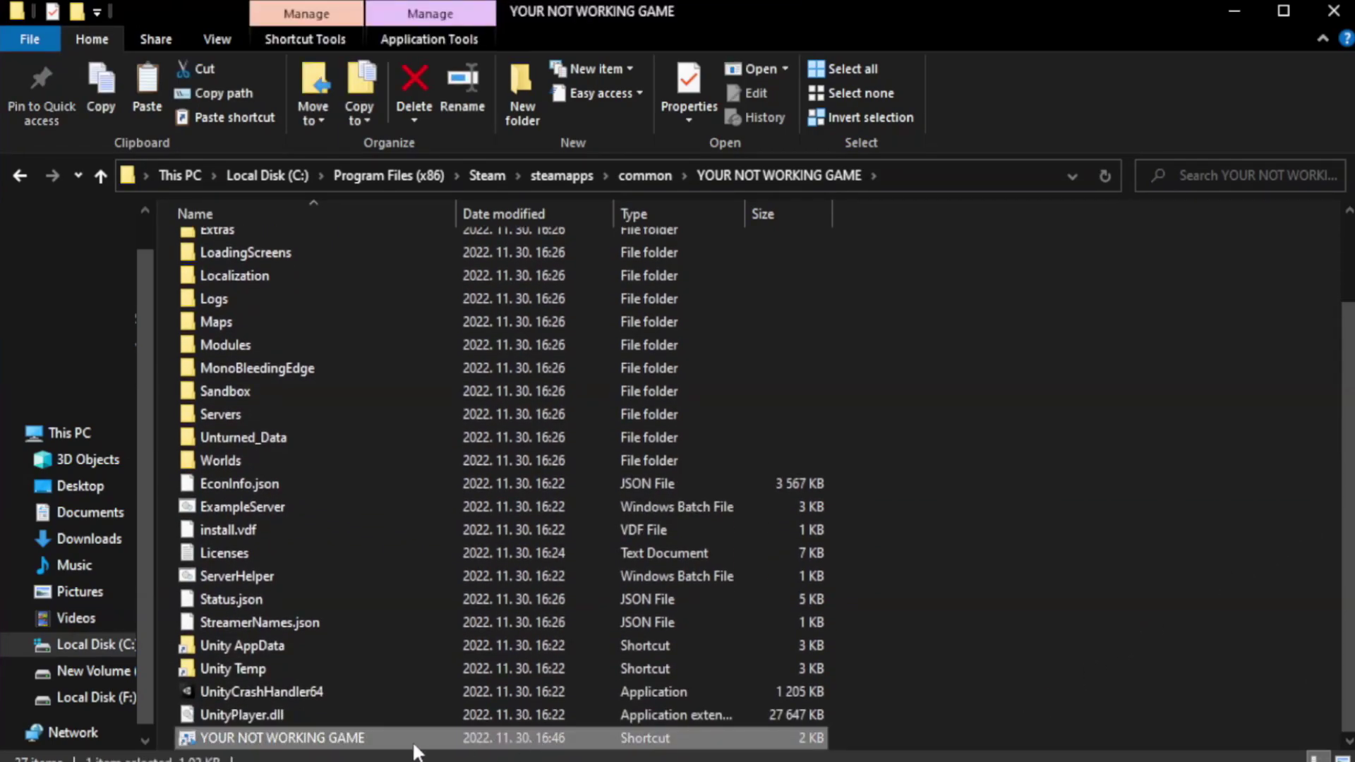
right_click(453, 740)
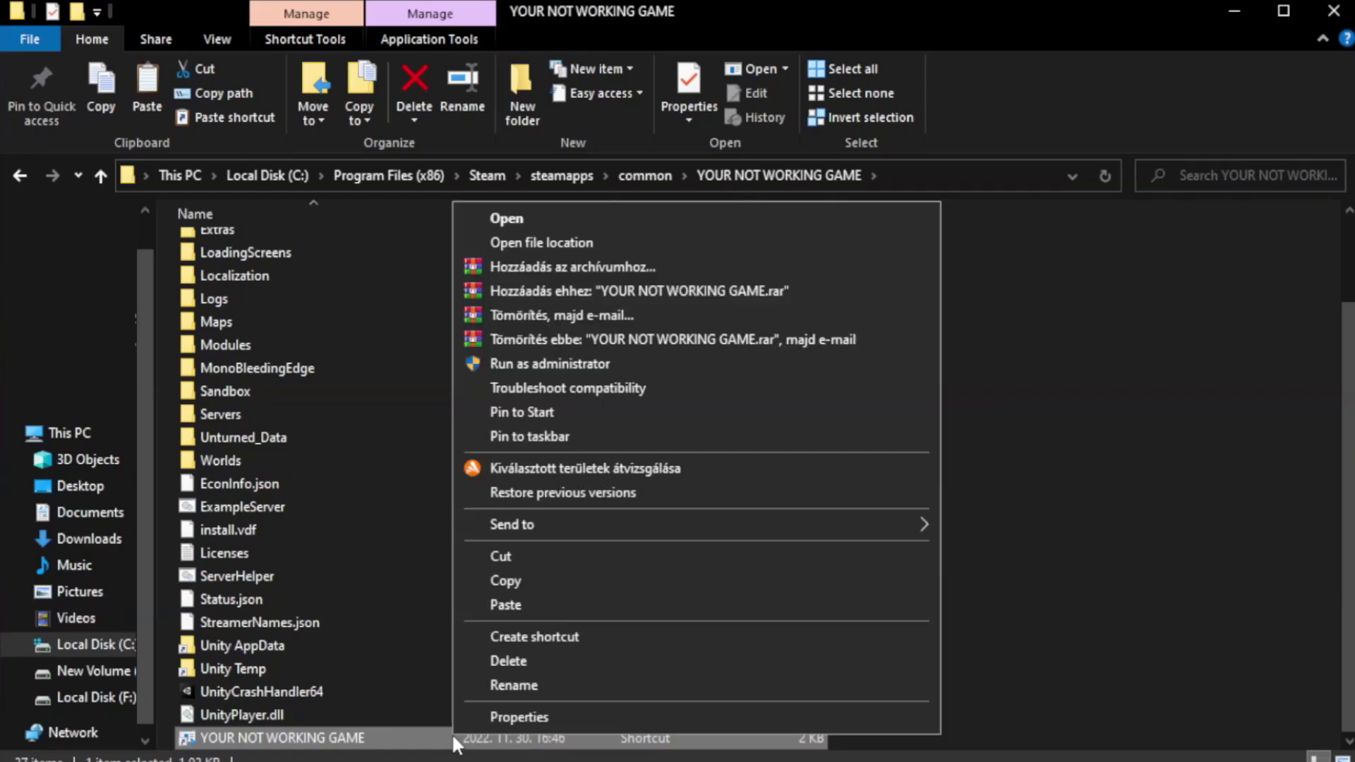
click(692, 717)
drag(677, 375, 680, 139)
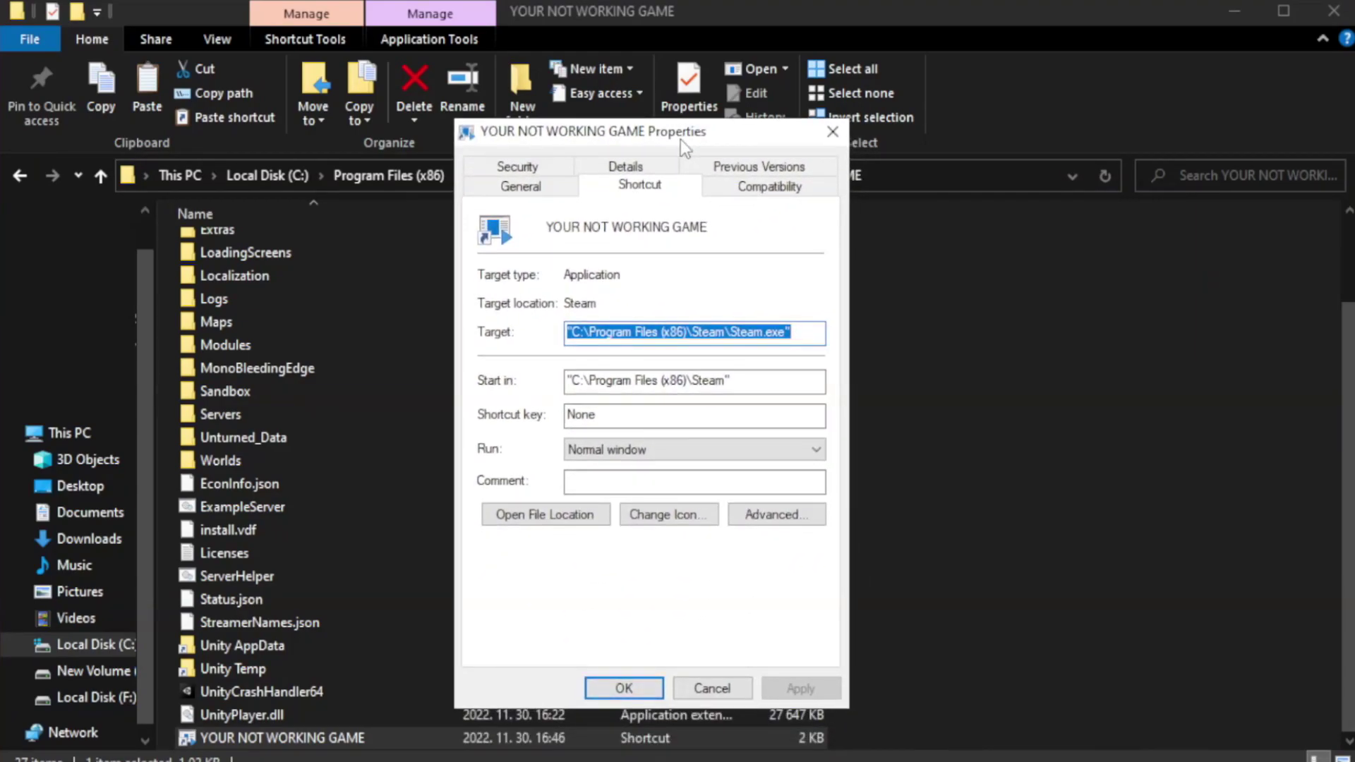
Set the shortcut to Windows 8 compatibility mode with fullscreen optimizations disabled, apply, and close the folder
click(763, 190)
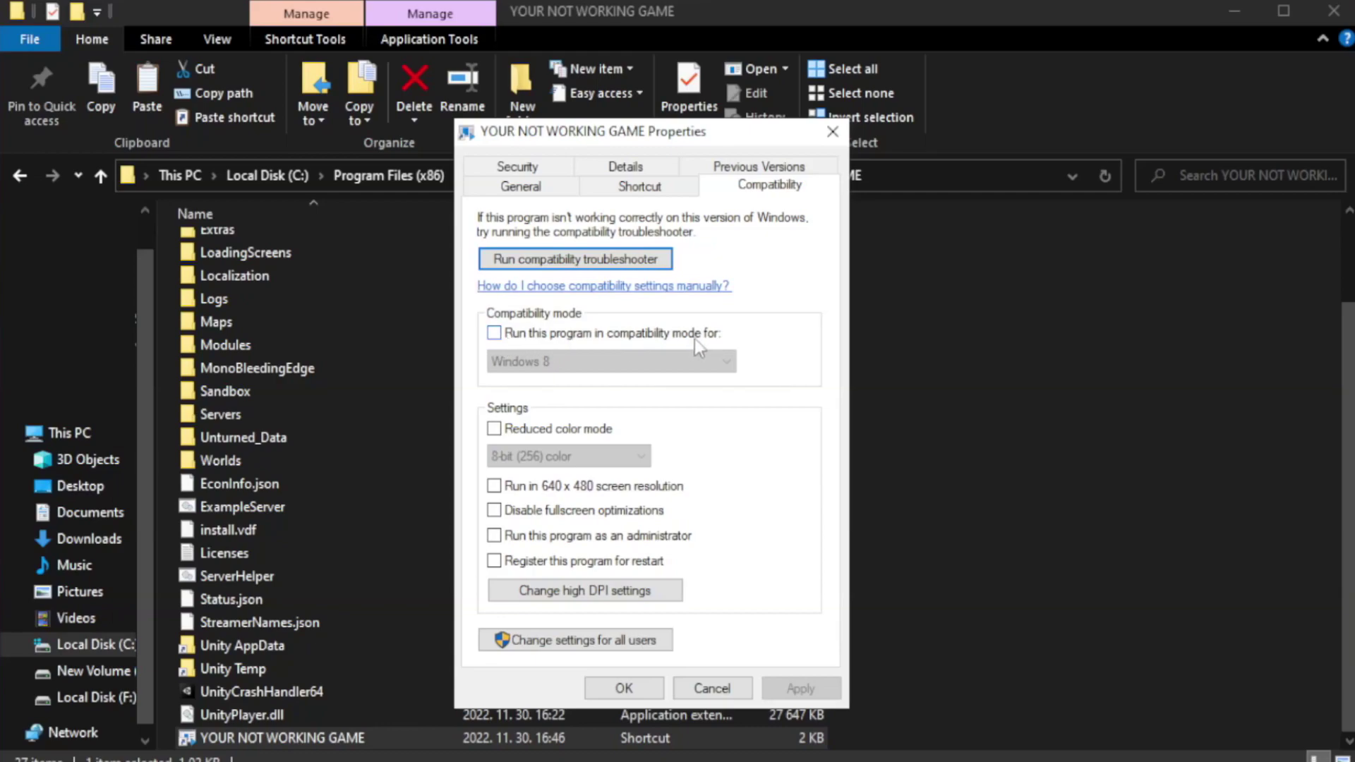
click(540, 338)
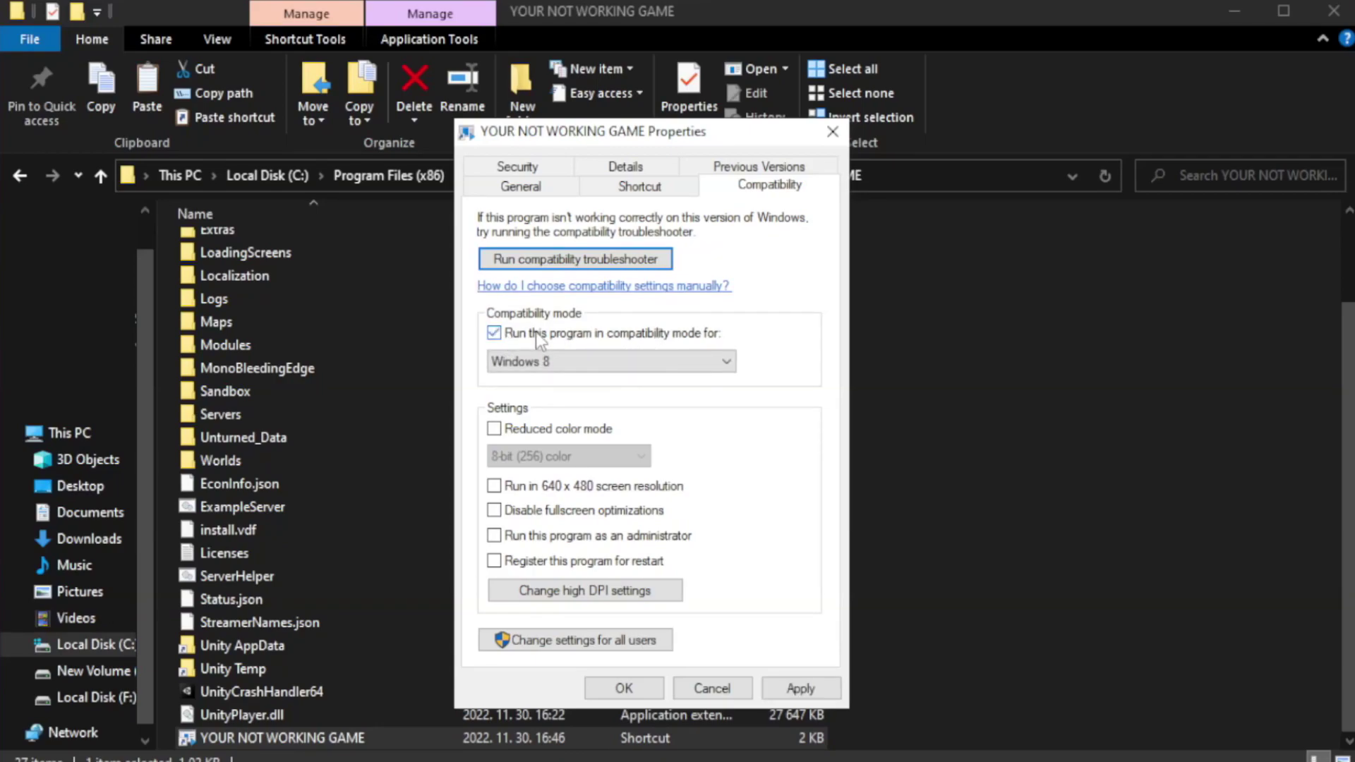
click(613, 363)
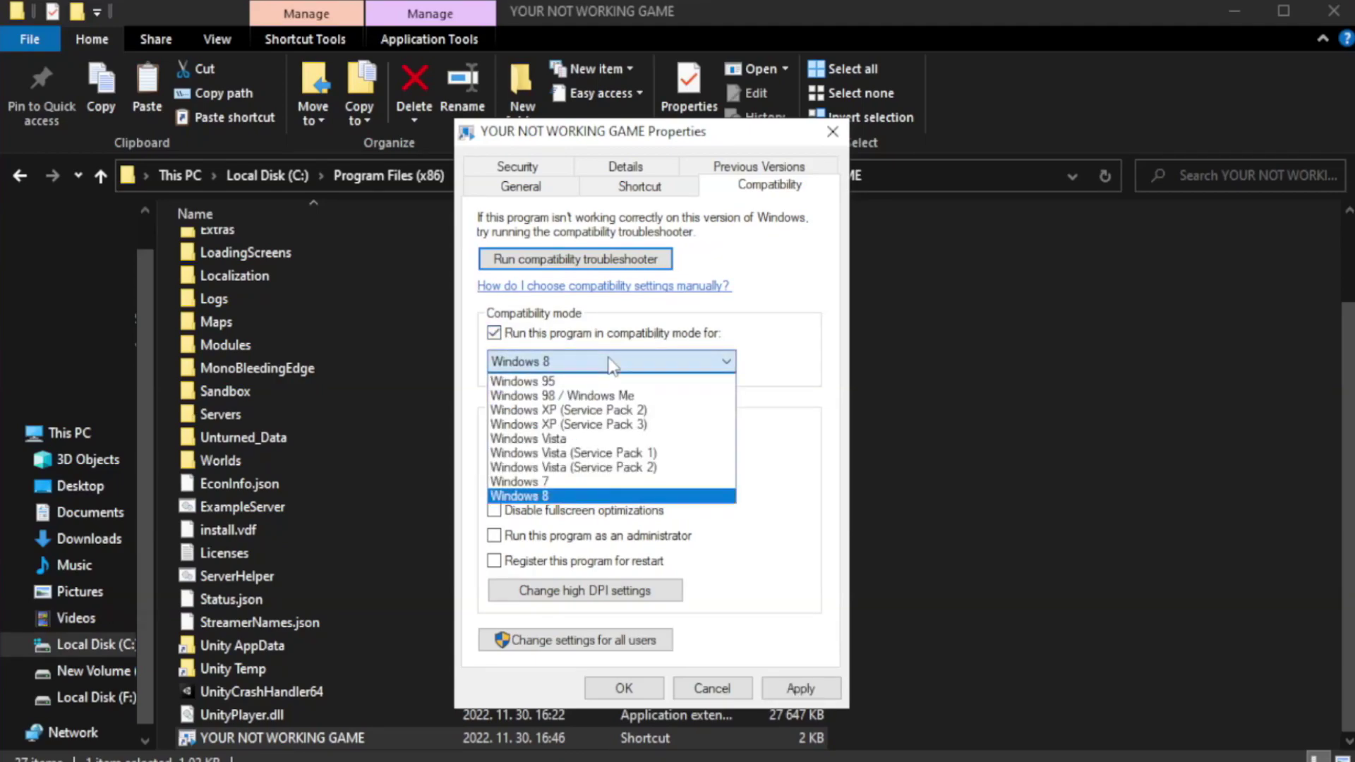
click(576, 497)
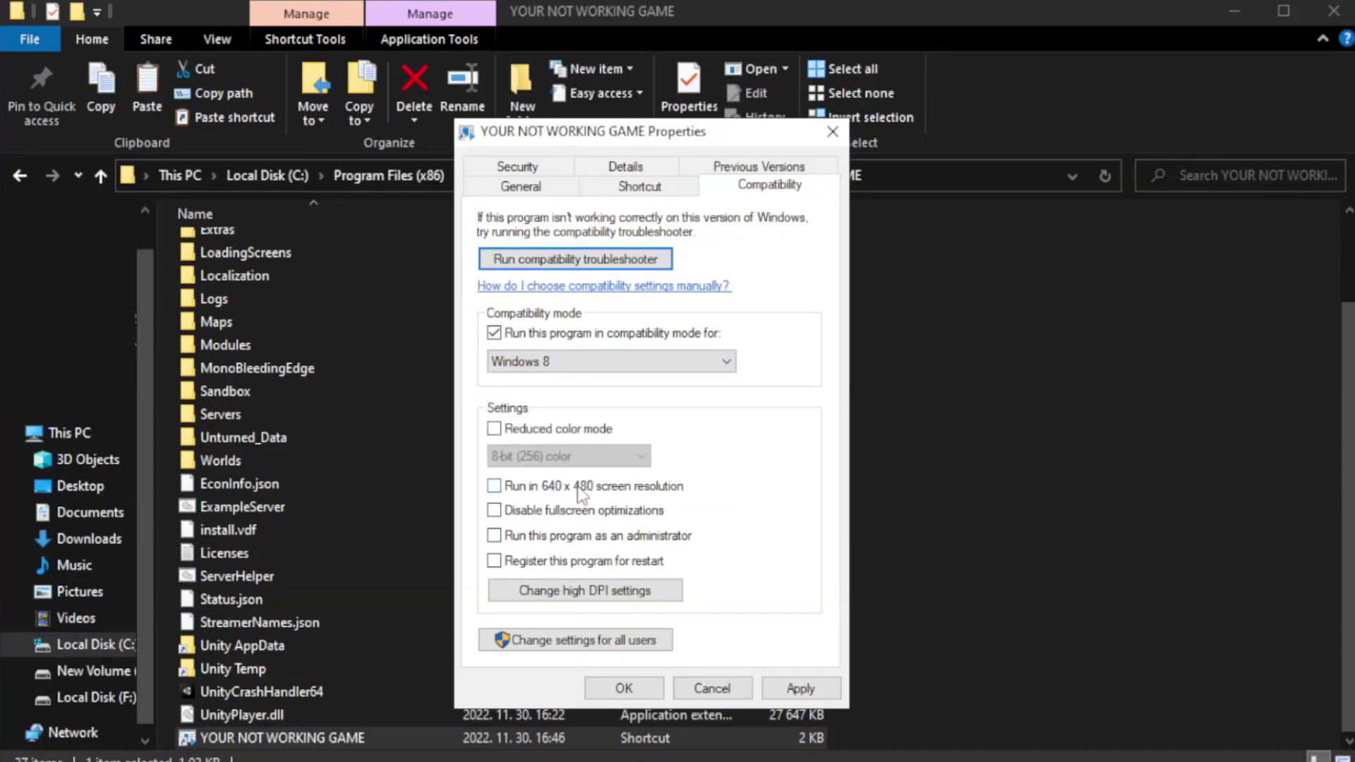
click(528, 519)
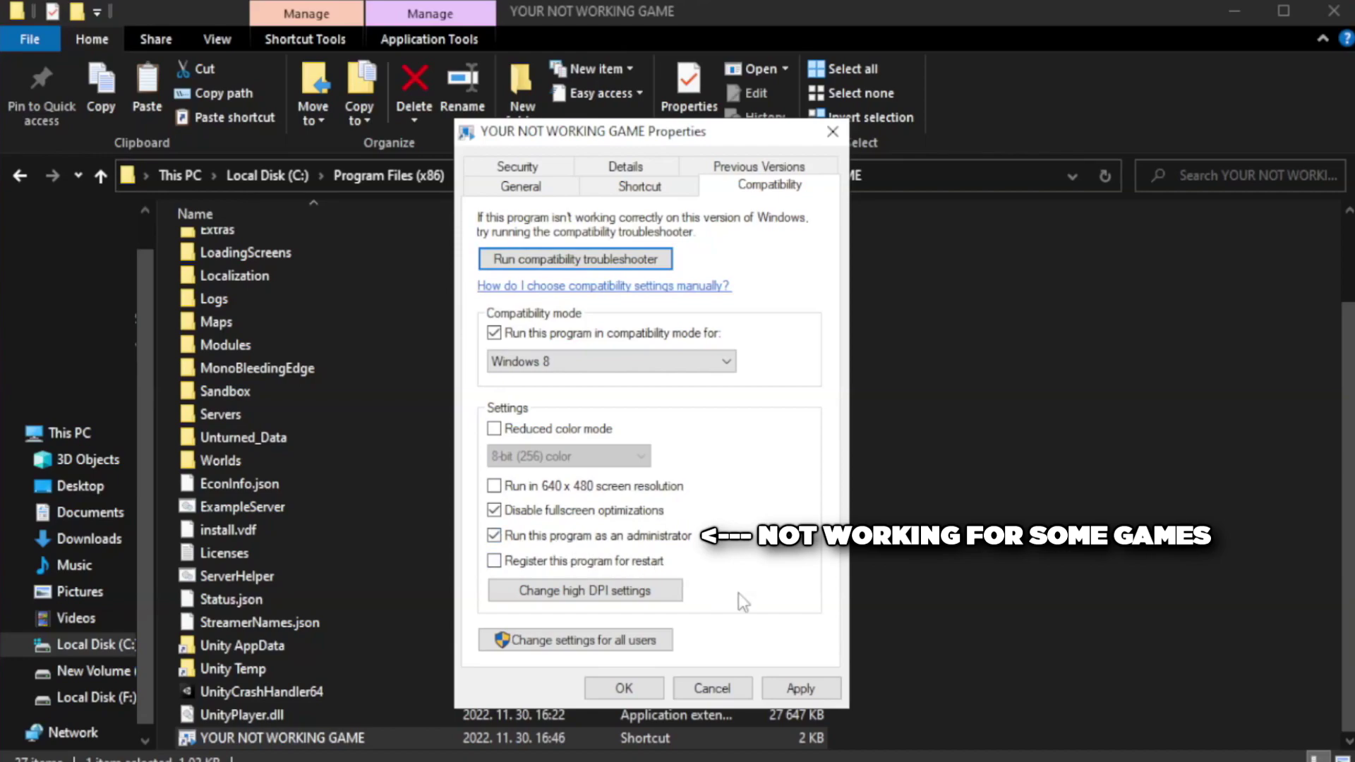
click(799, 689)
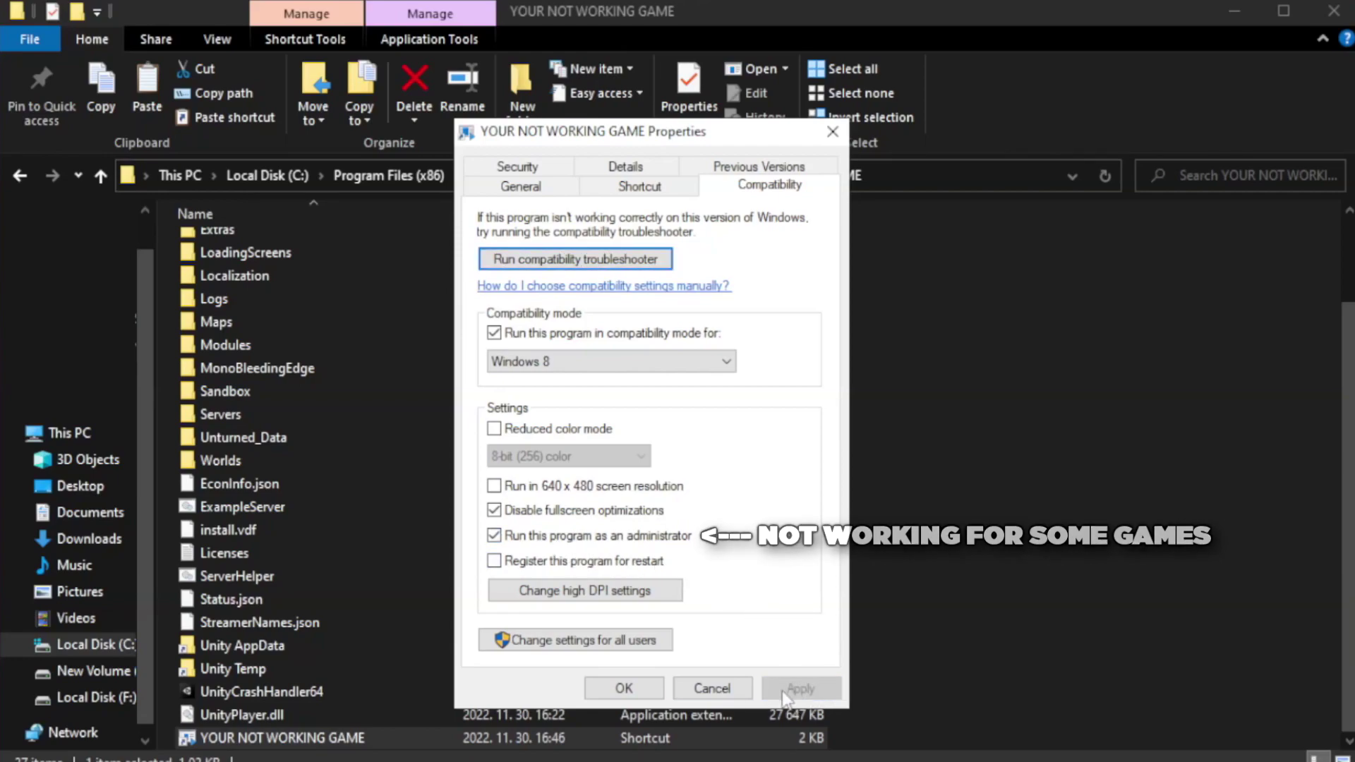
click(622, 690)
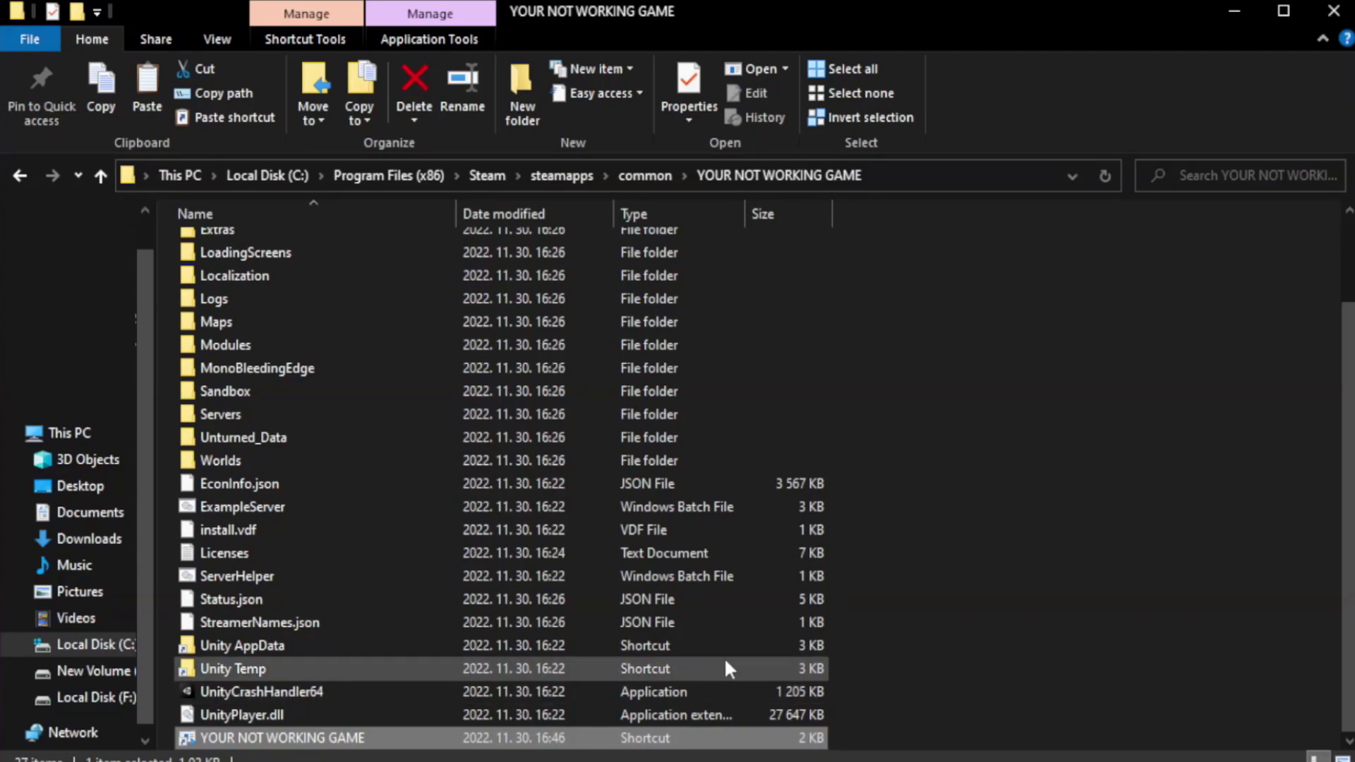
click(1333, 13)
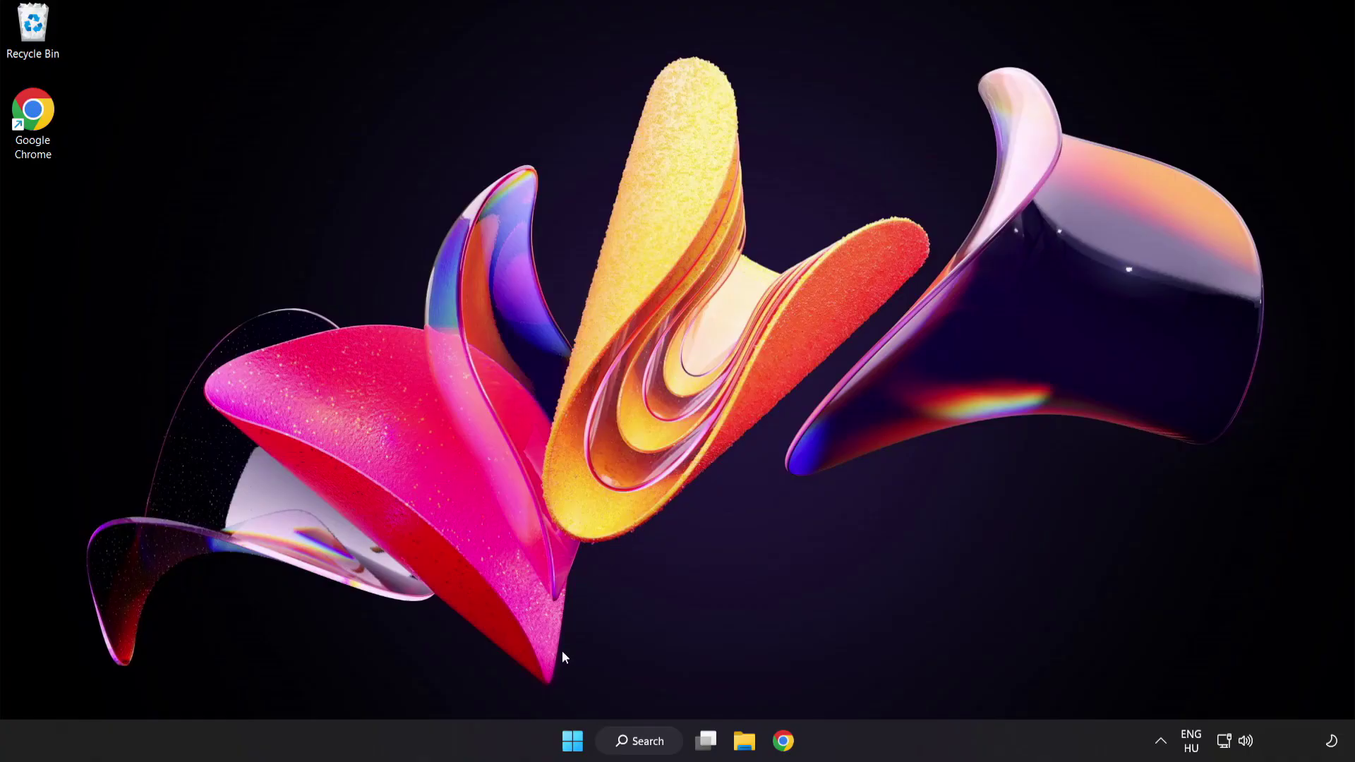
Open Task Manager from the Start menu and show its Startup apps list
right_click(578, 744)
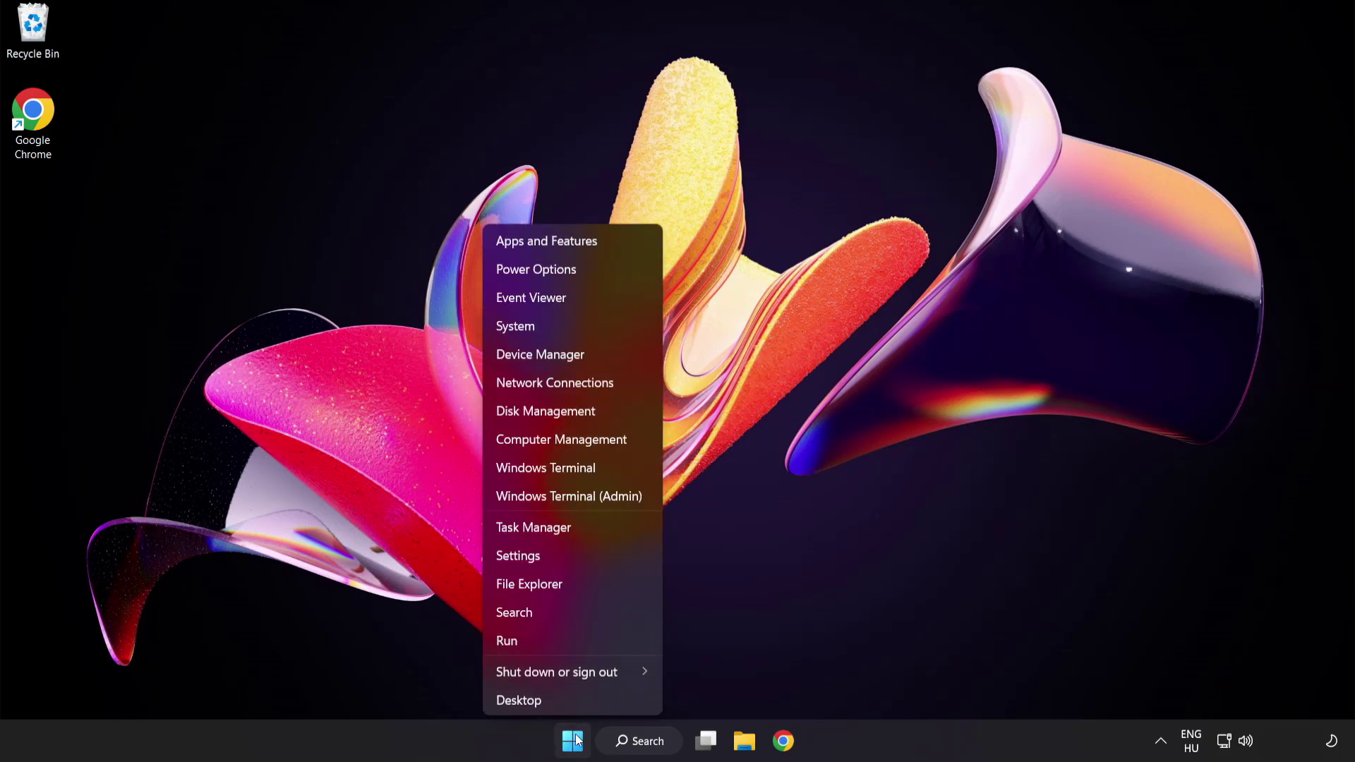
click(586, 529)
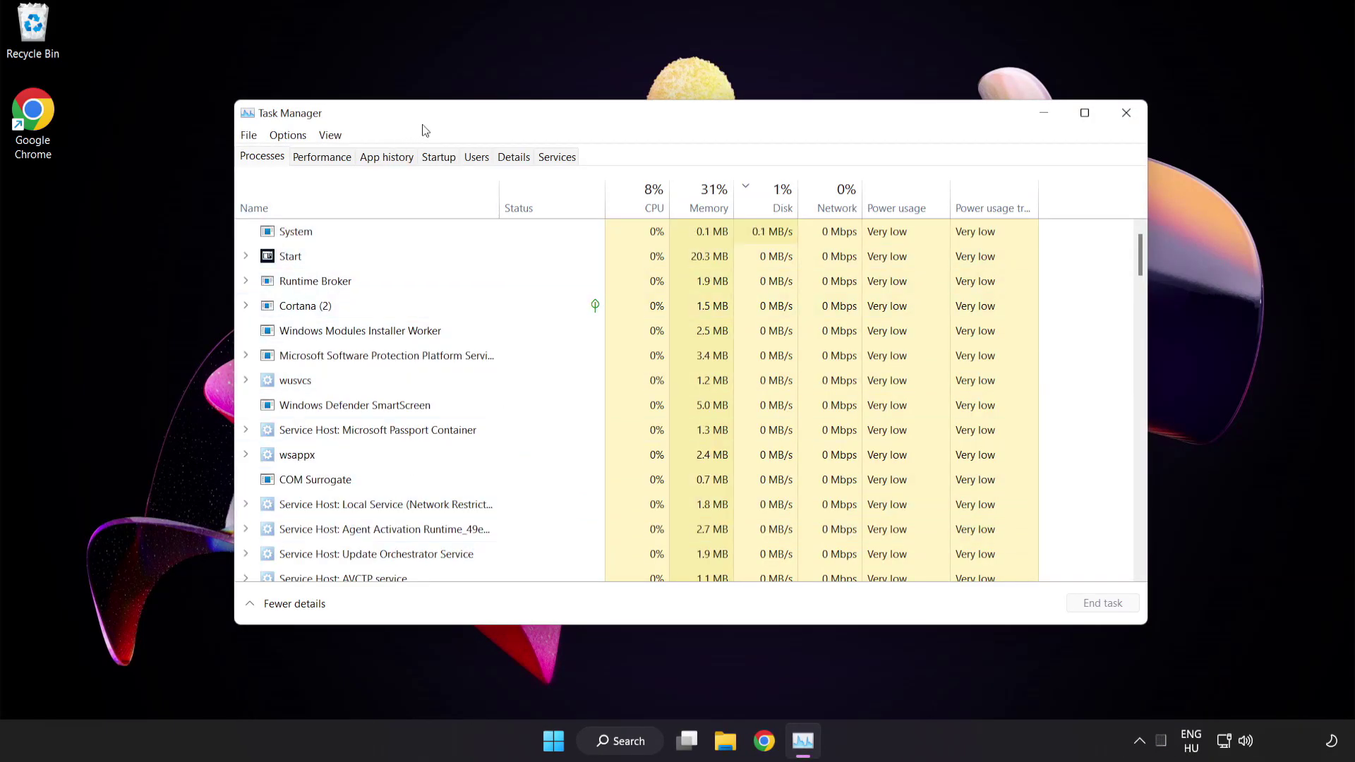
click(439, 157)
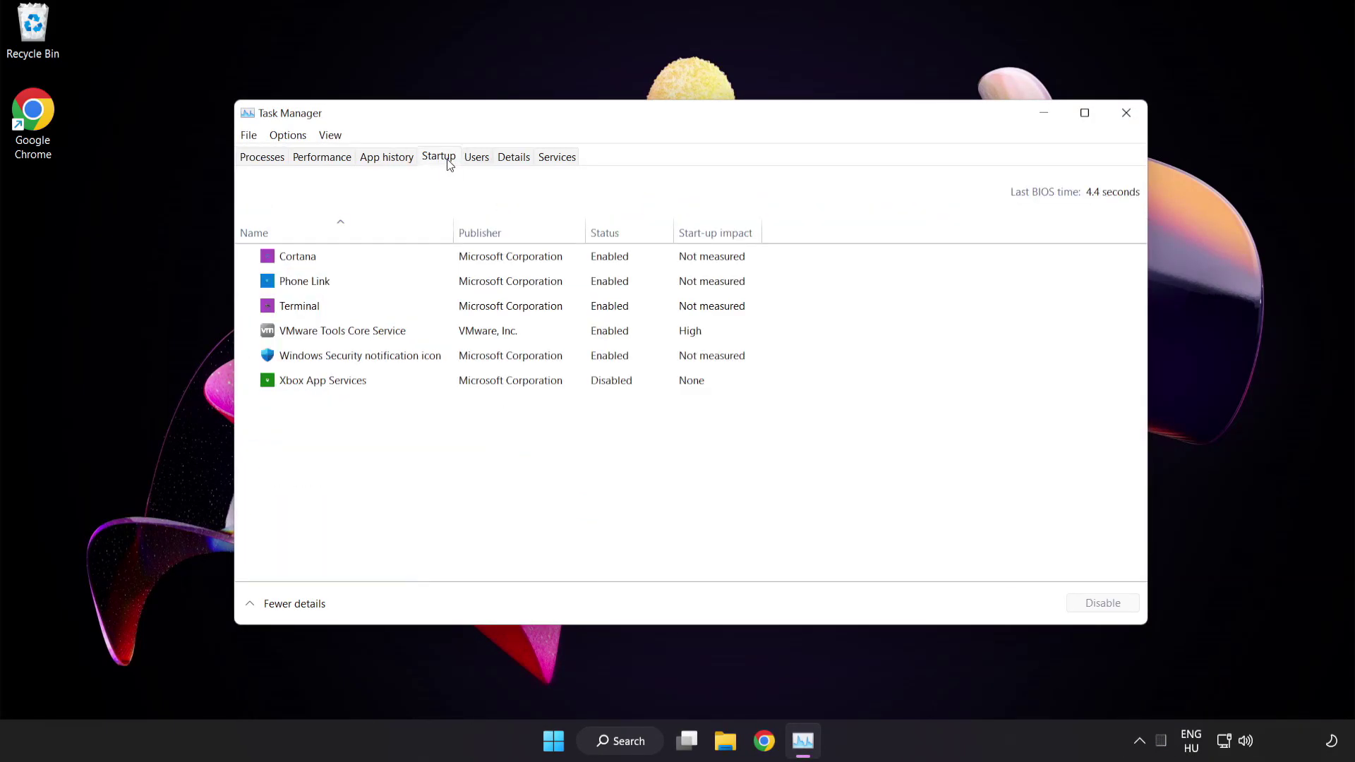
Disable Cortana, Phone Link, Terminal and Windows Security notification icon at startup, then close Task Manager
click(450, 264)
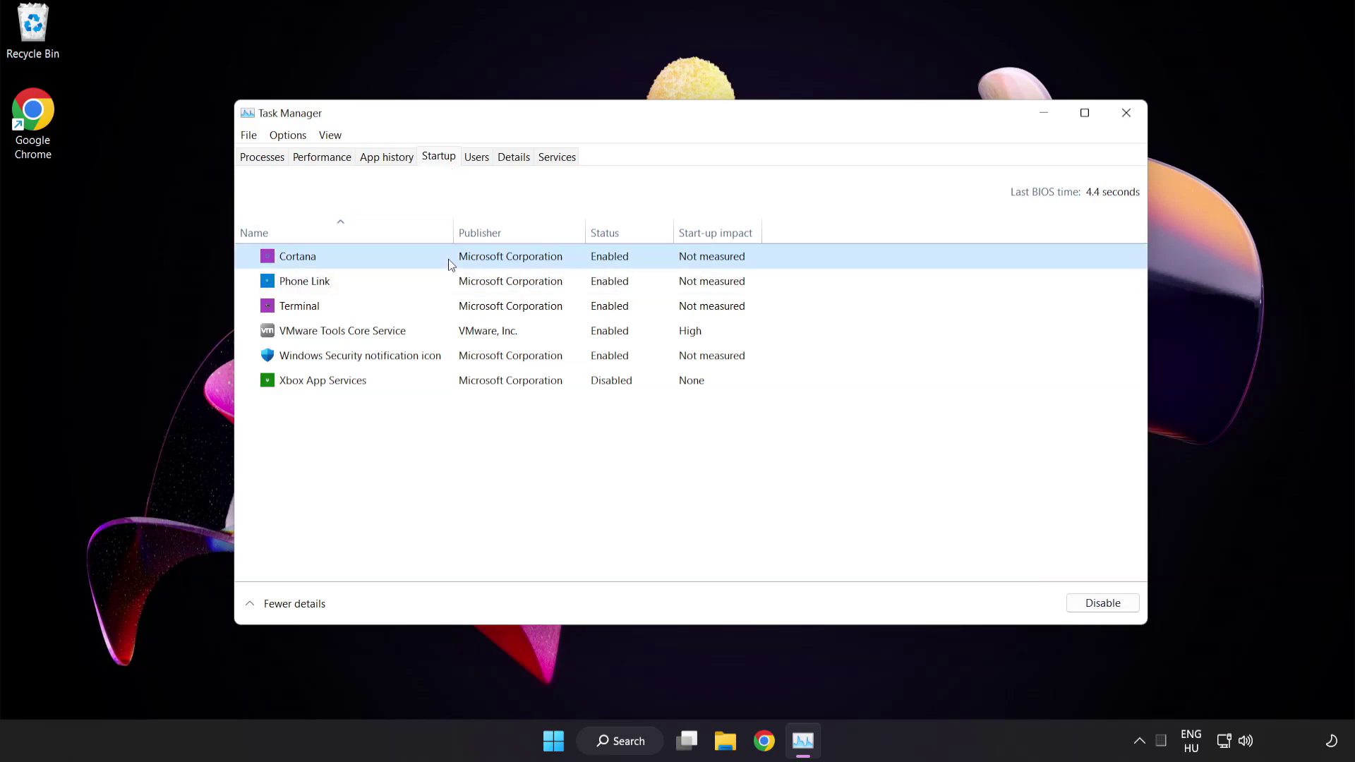
click(1107, 610)
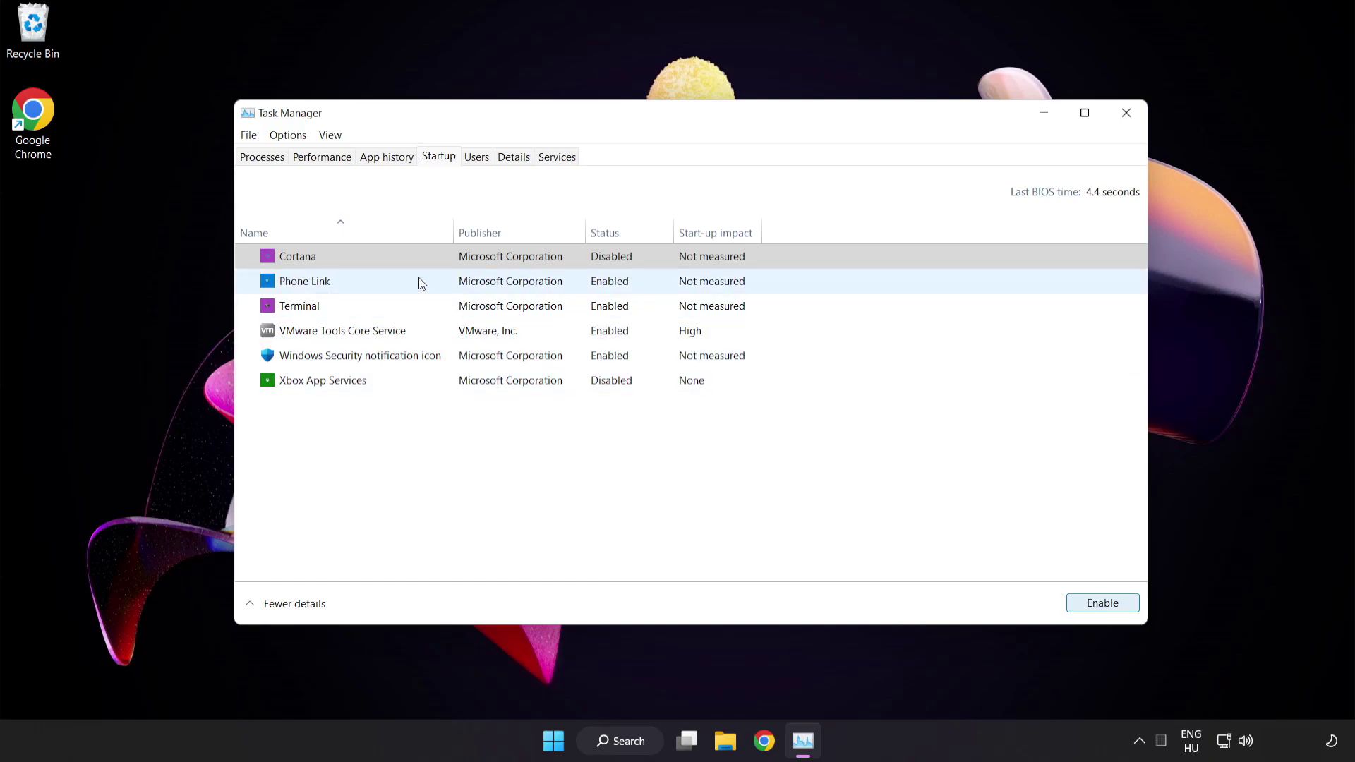
click(418, 280)
click(1098, 607)
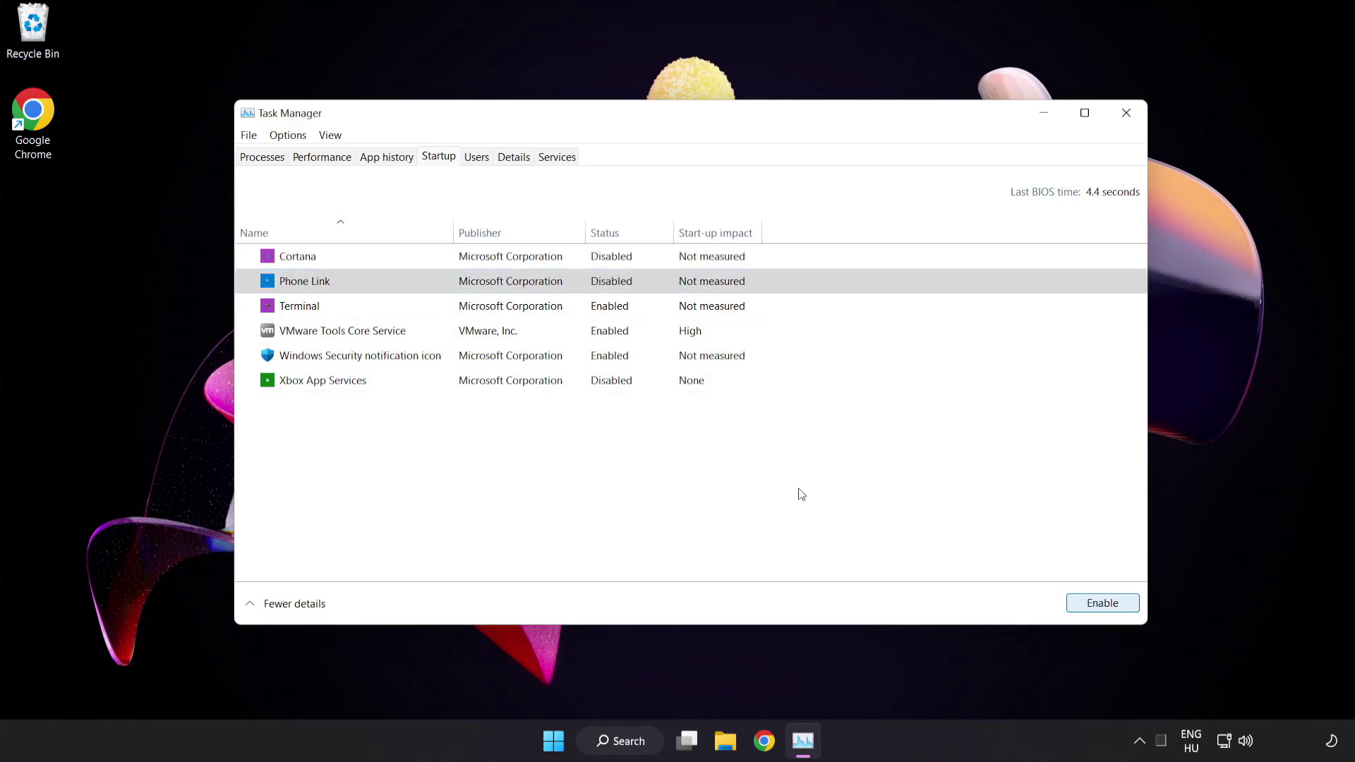
click(432, 310)
click(1087, 604)
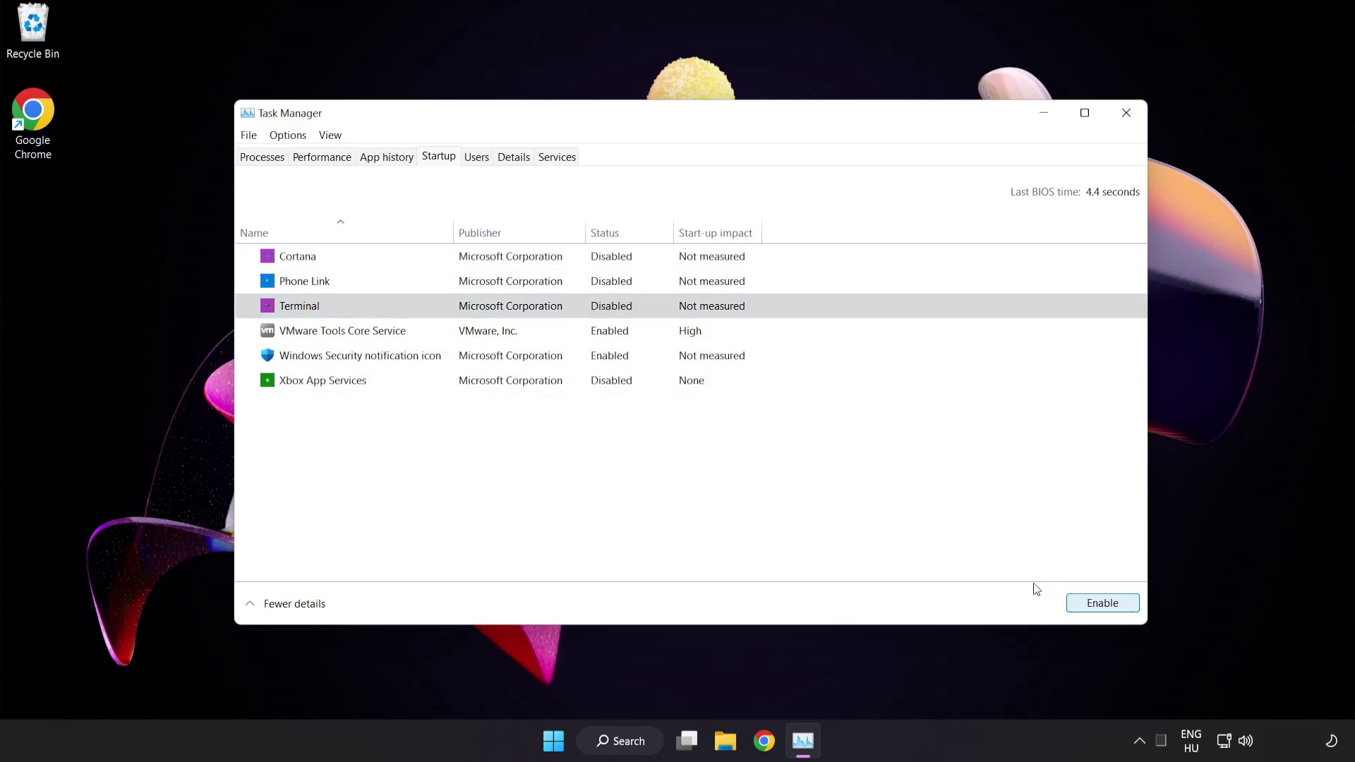
click(459, 360)
click(1082, 604)
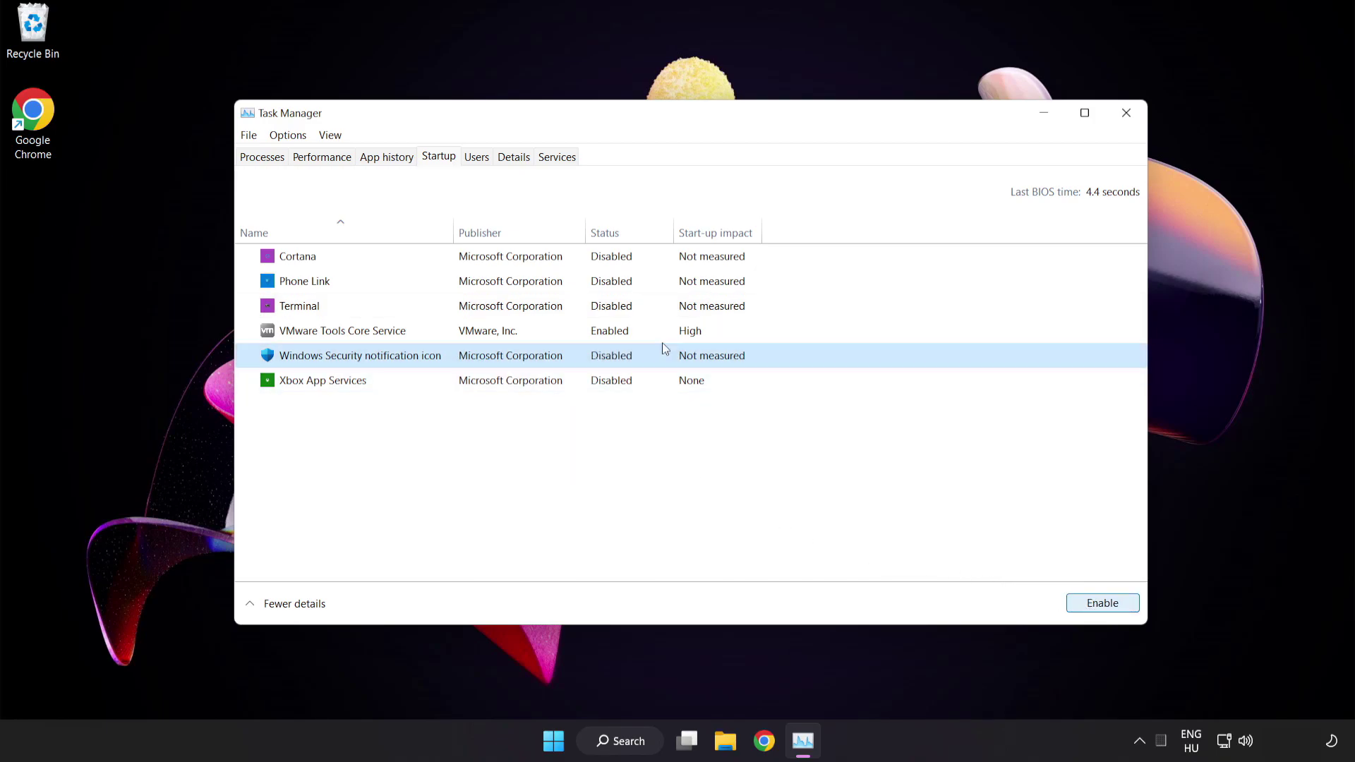
click(1128, 118)
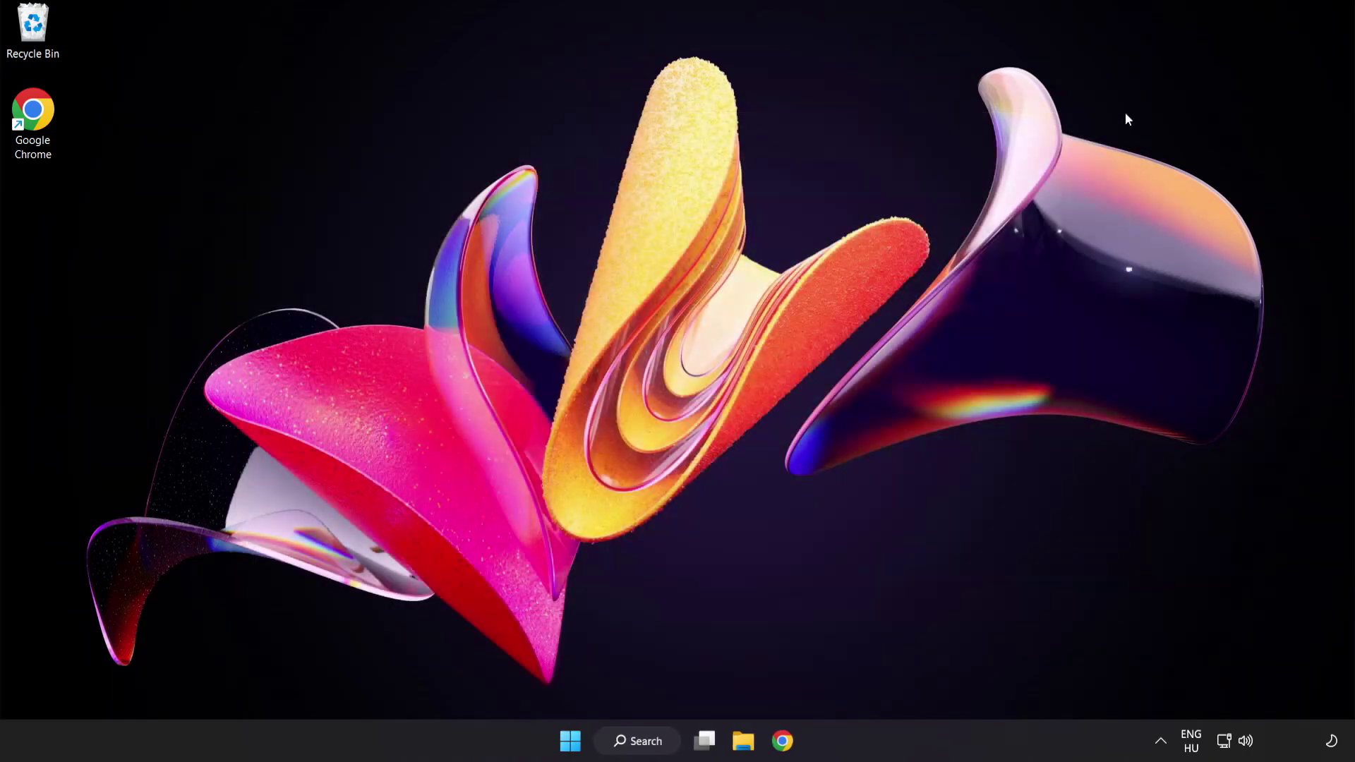
Download the DirectX End-User Runtime Web Installer in Chrome
click(783, 741)
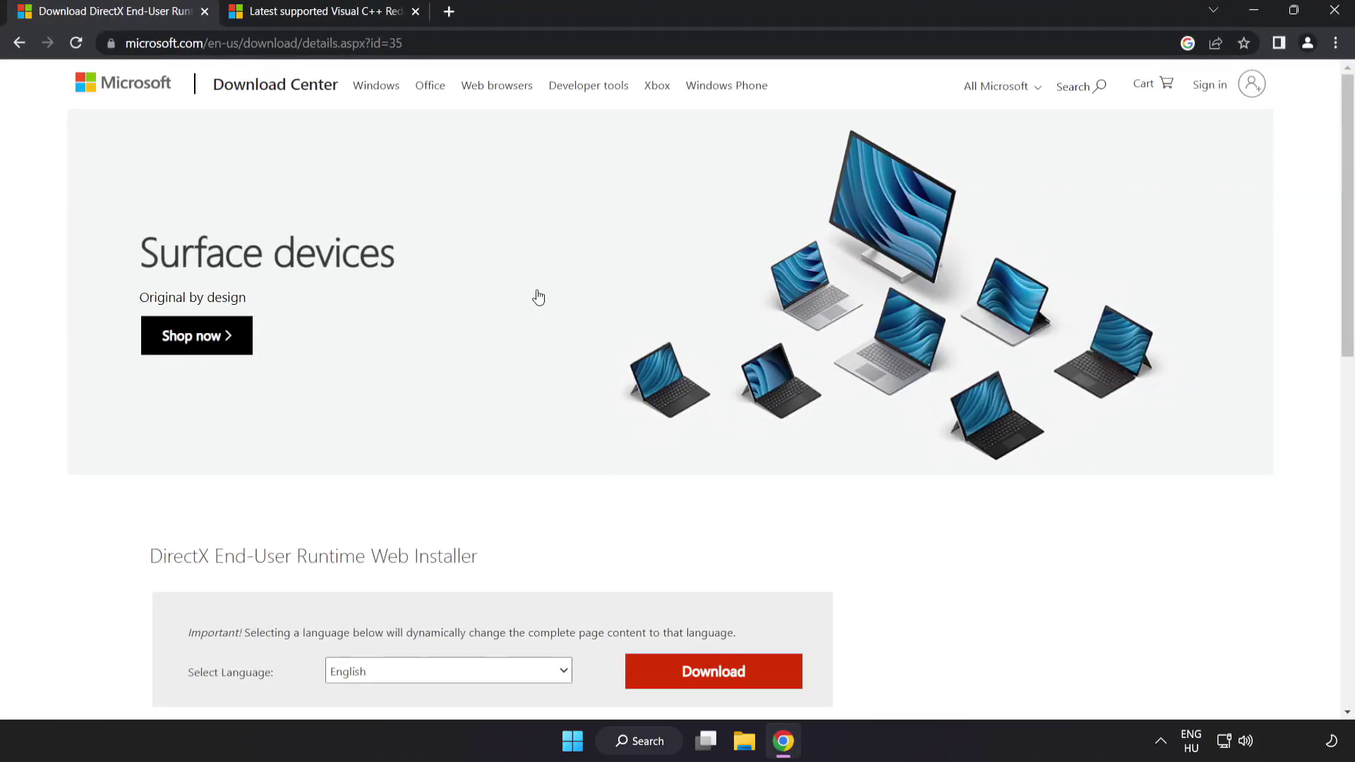
click(361, 43)
key(End)
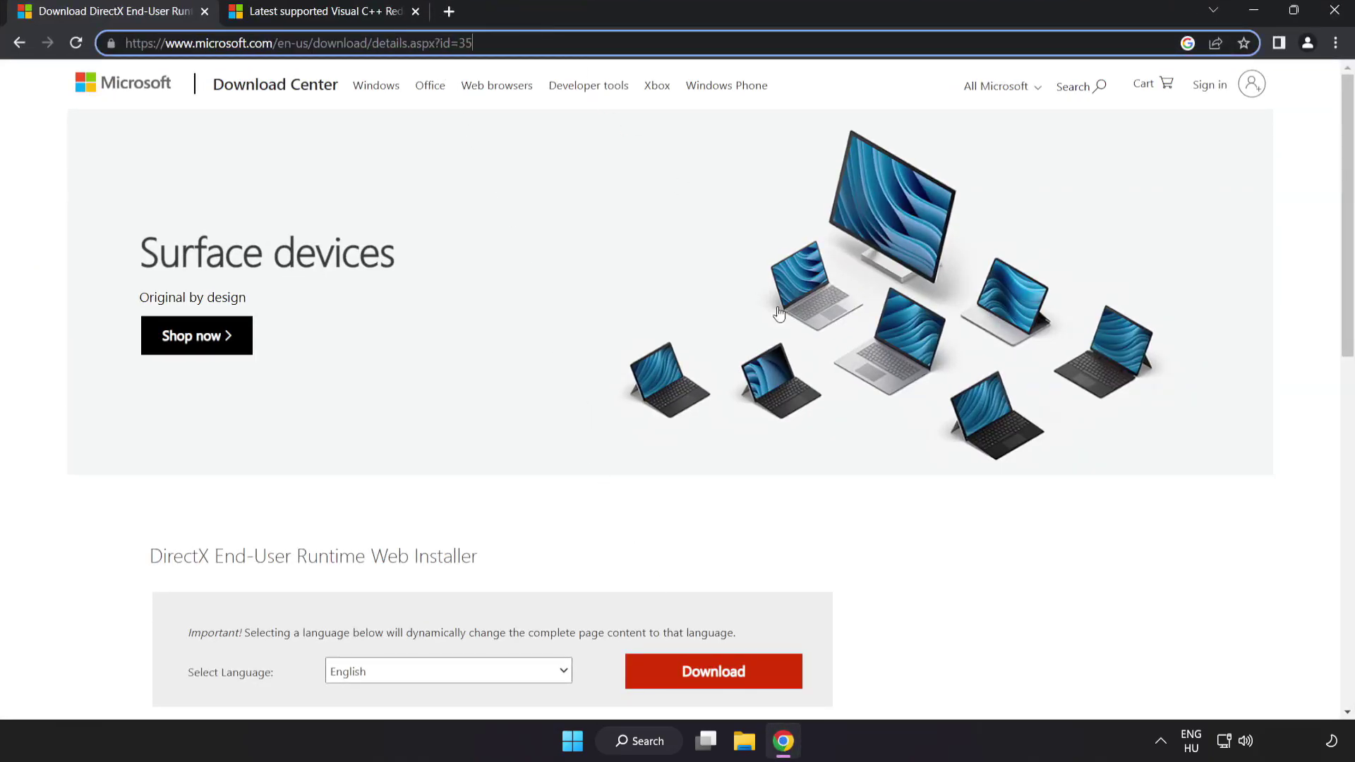
click(950, 575)
scroll(950, 575, down, 2)
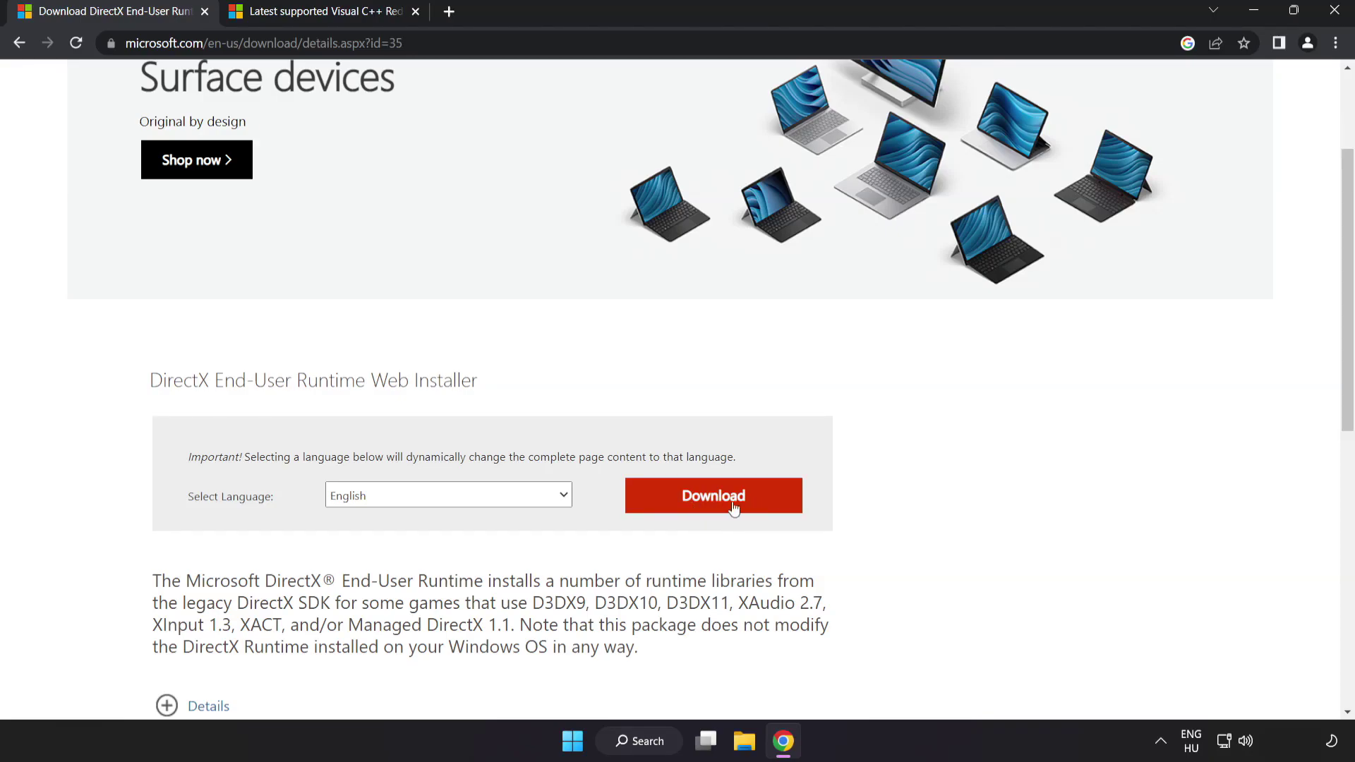
click(732, 510)
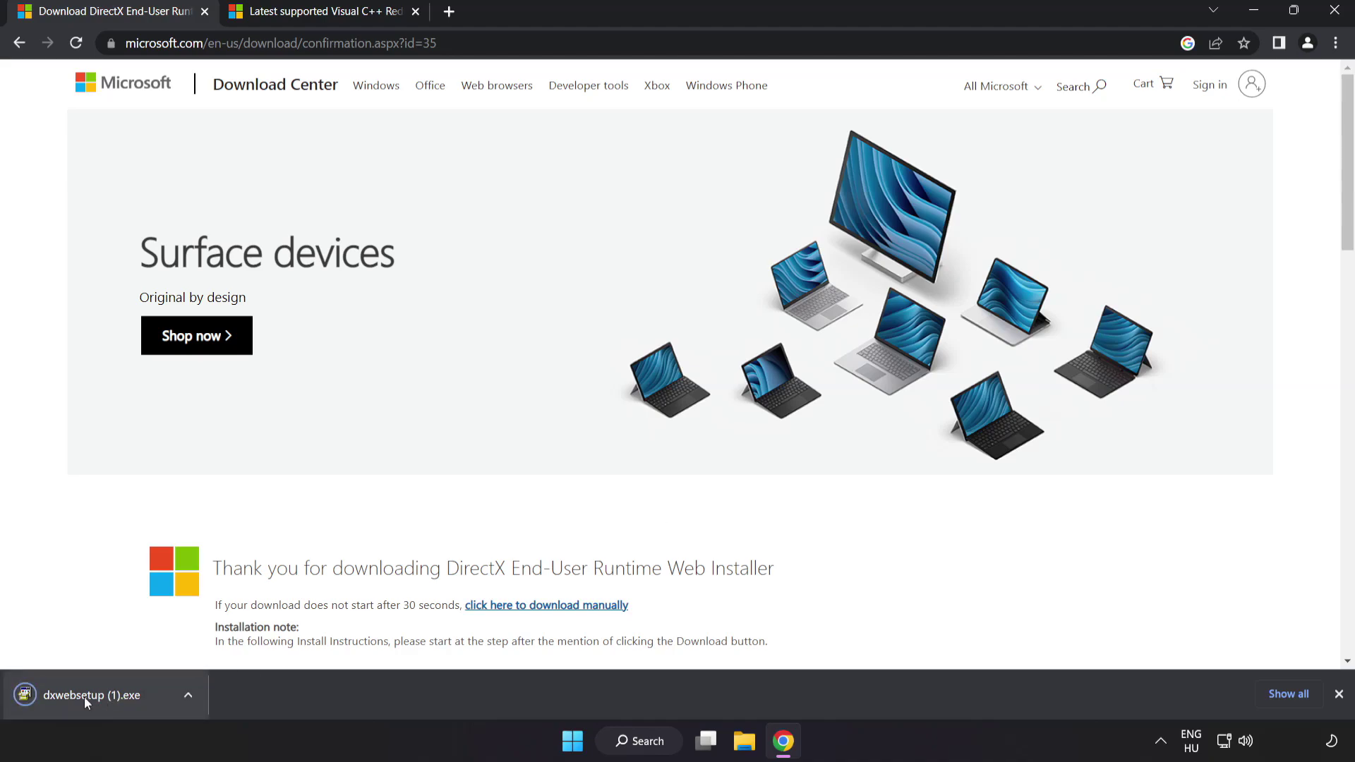
Run DirectX setup, accepting the license and skipping the Bing Bar offer, then finish
click(113, 696)
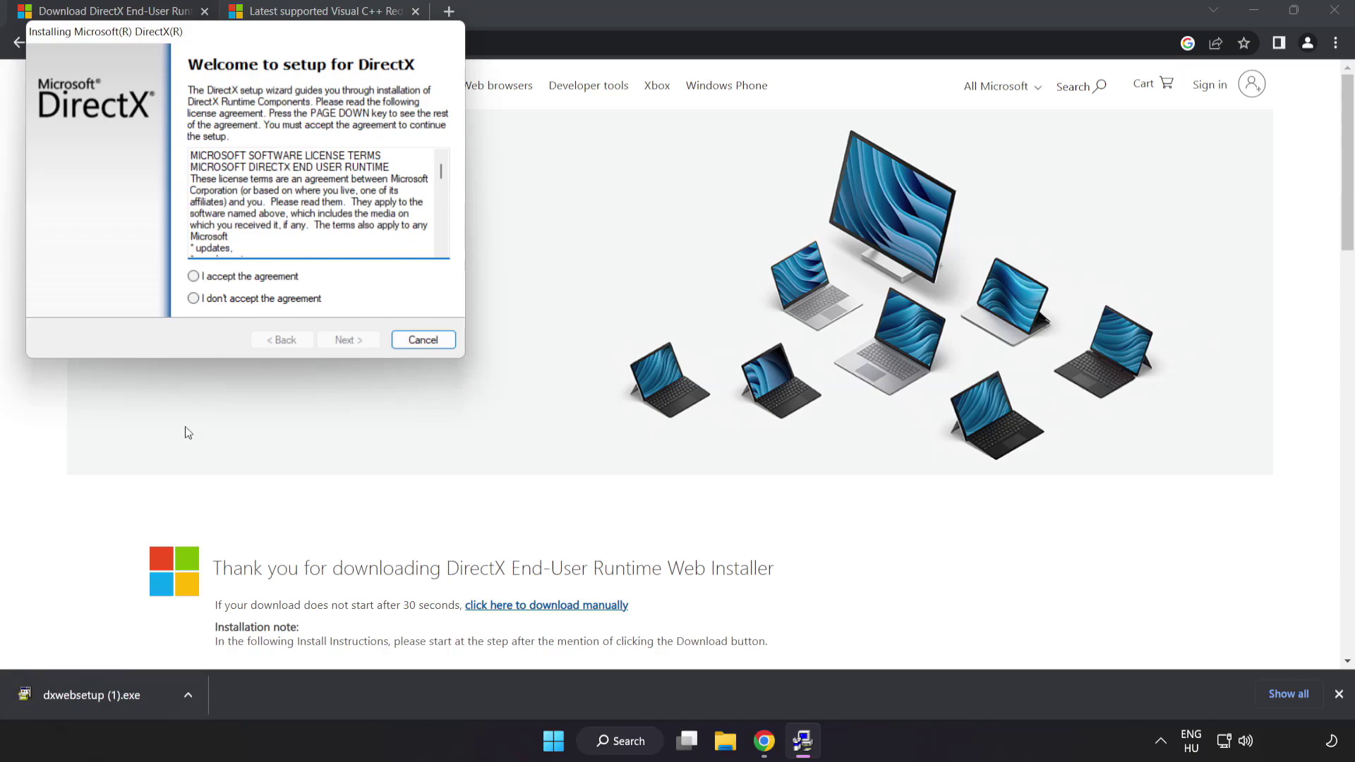
drag(201, 32, 619, 179)
drag(856, 326, 865, 396)
click(634, 423)
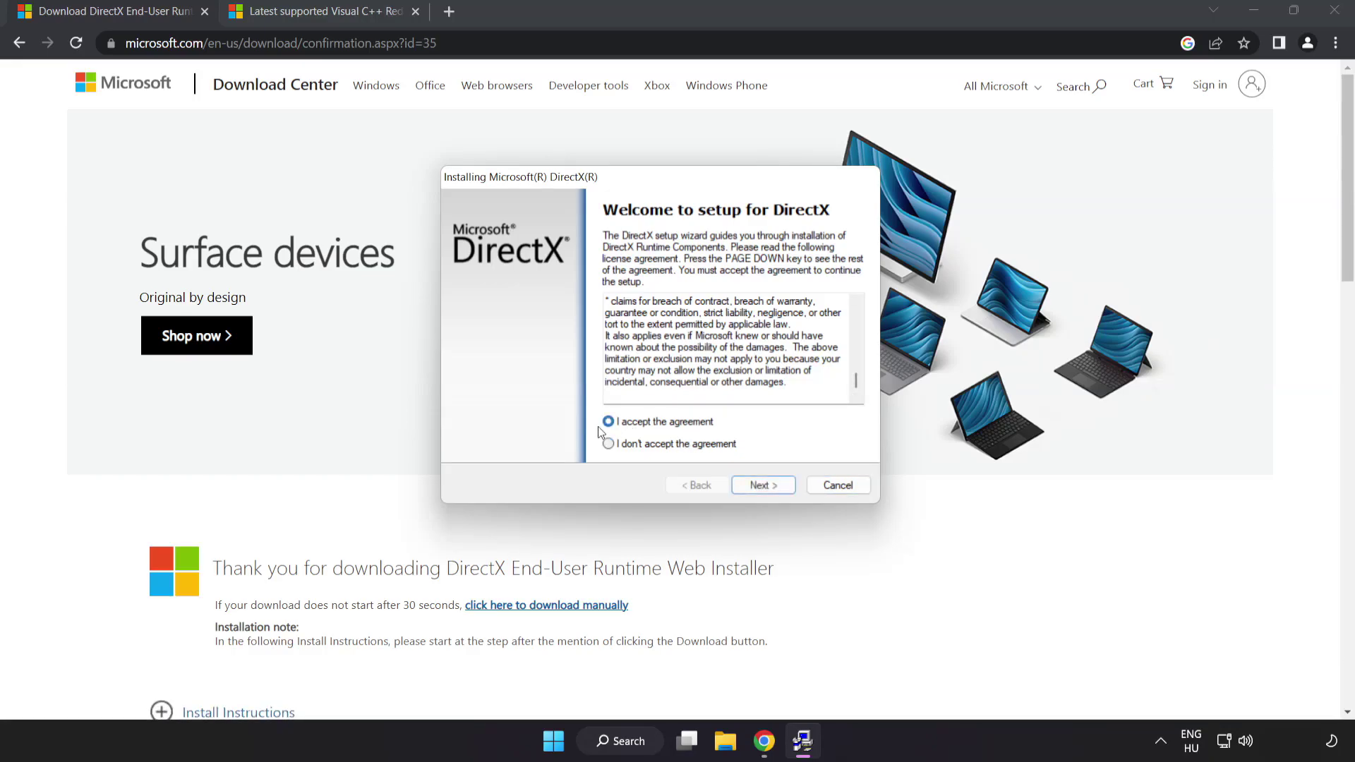
click(764, 487)
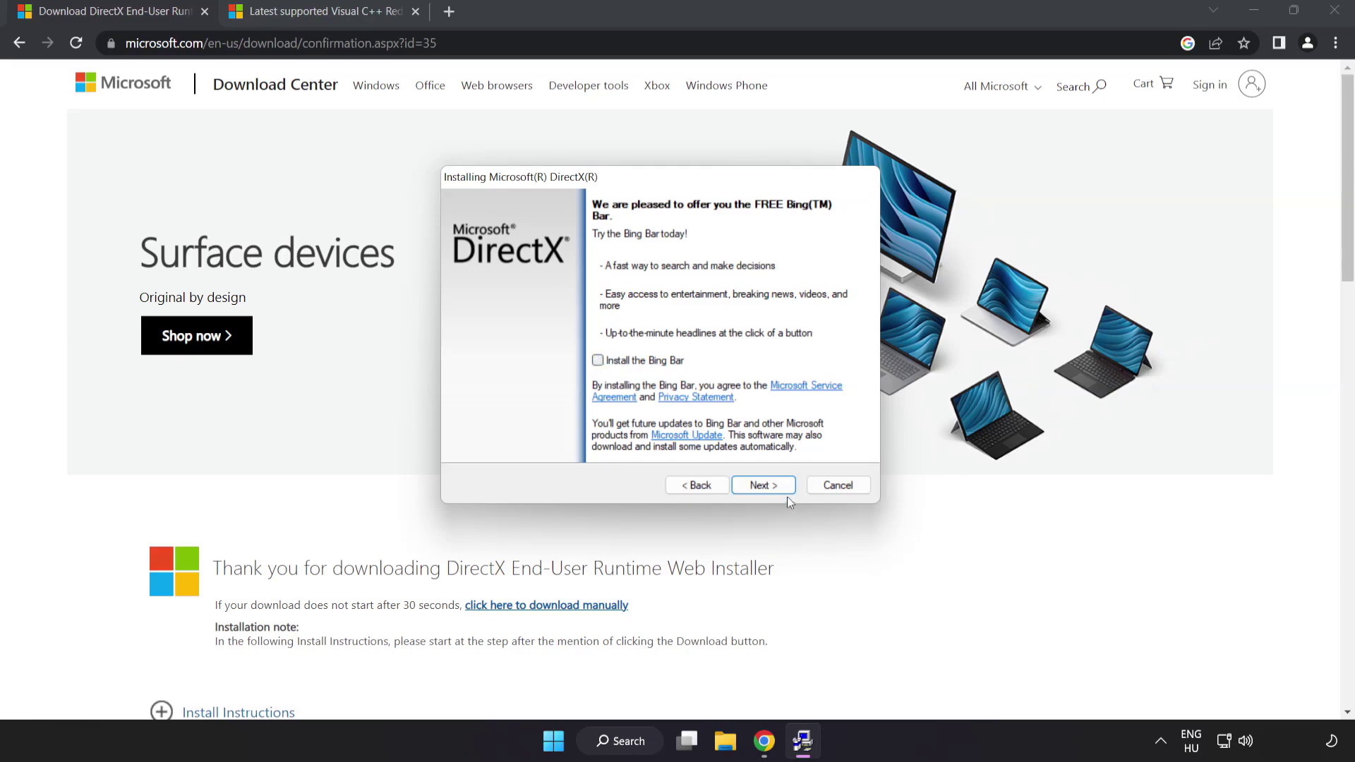
click(768, 486)
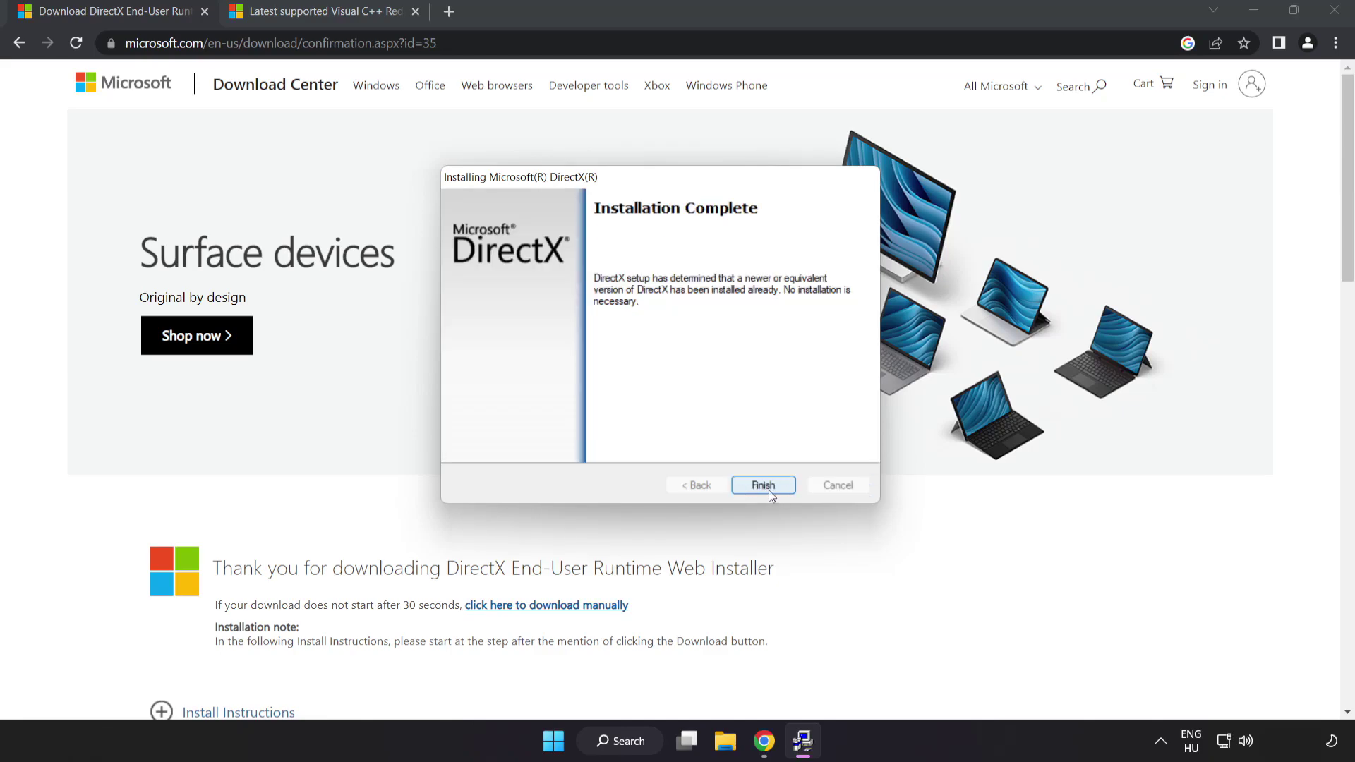
click(764, 487)
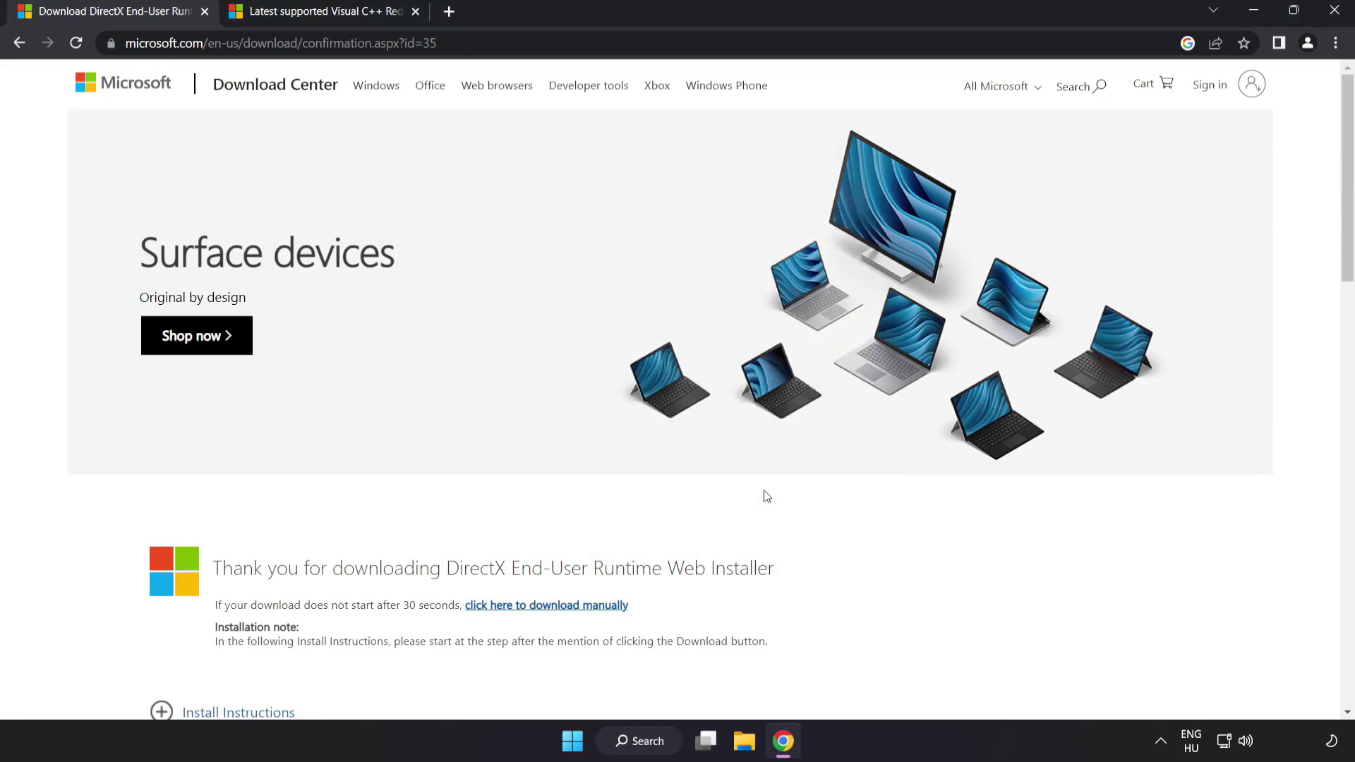
Close the DirectX tab and download the ARM64, X86 and X64 Visual C++ 2015-2022 redistributables
click(206, 12)
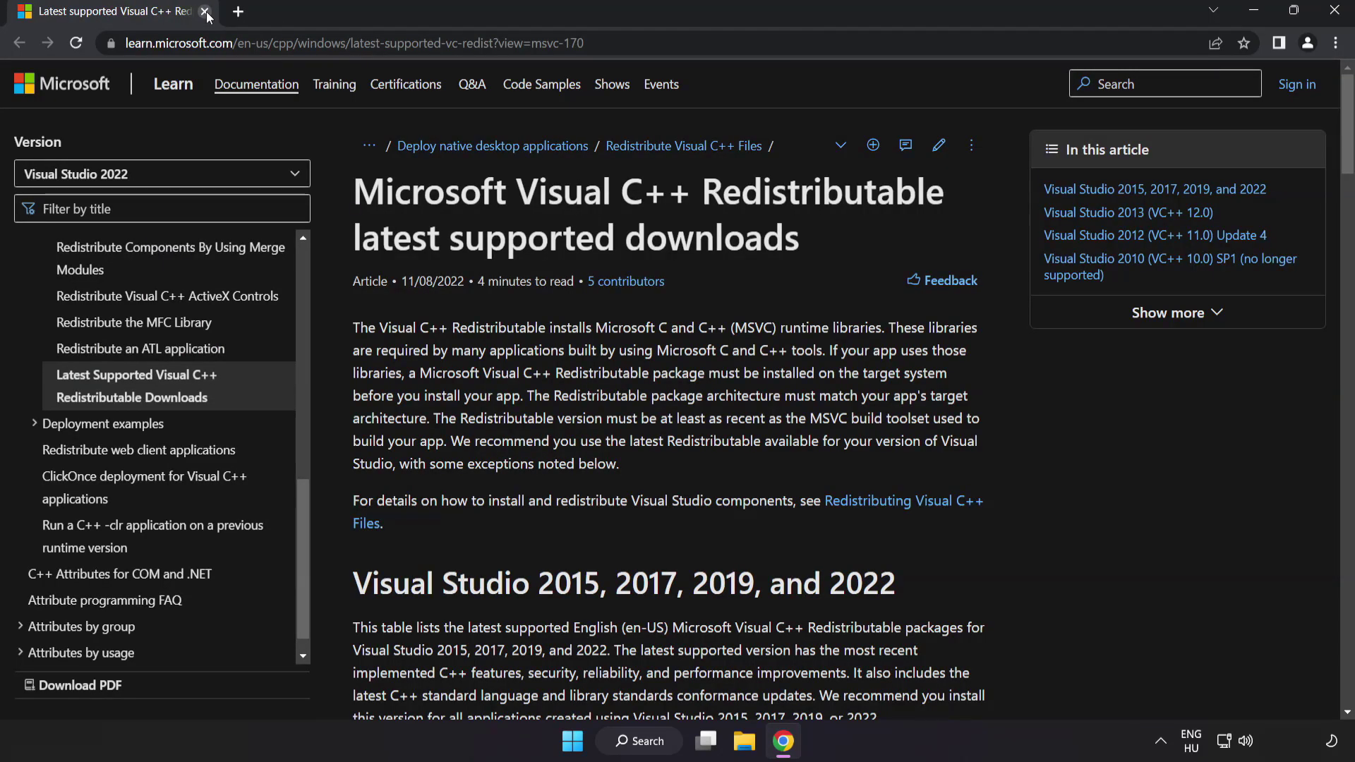
click(343, 42)
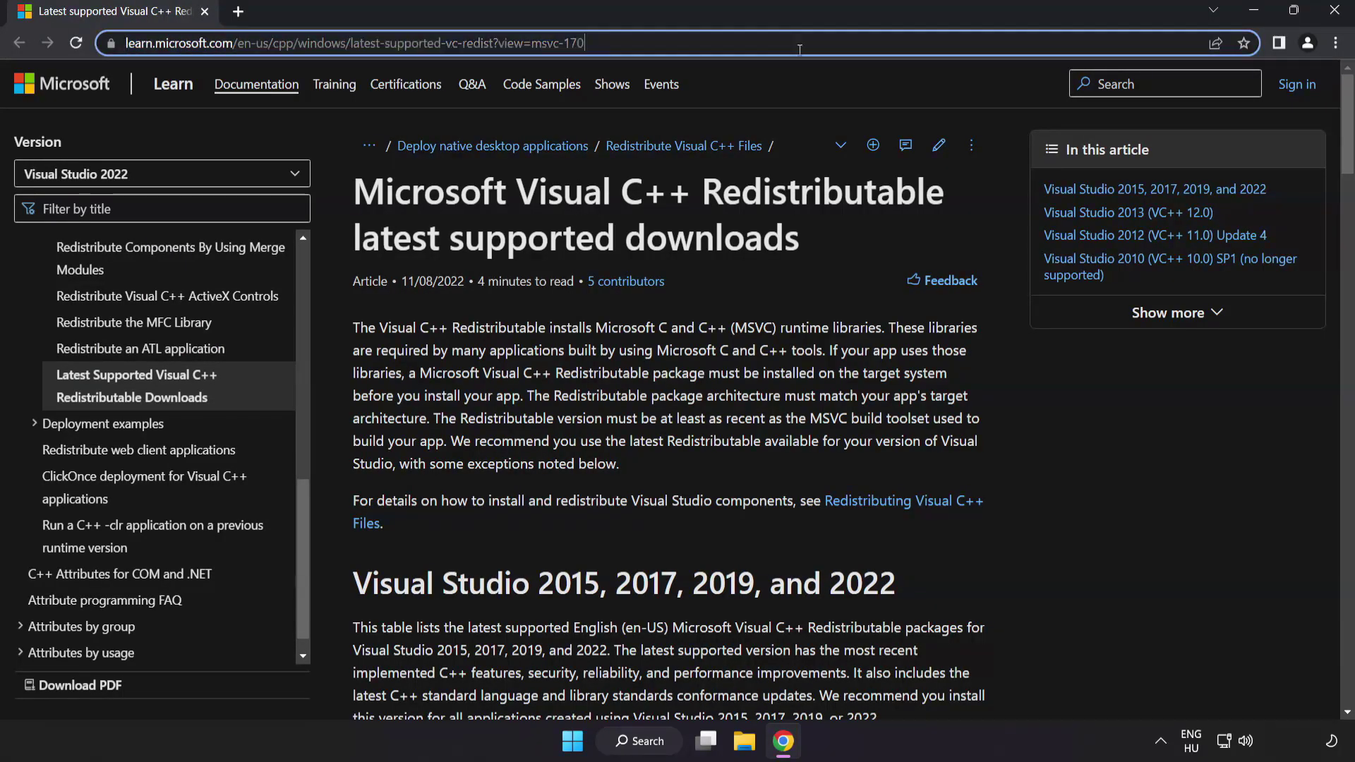
click(771, 209)
drag(1345, 135, 1337, 196)
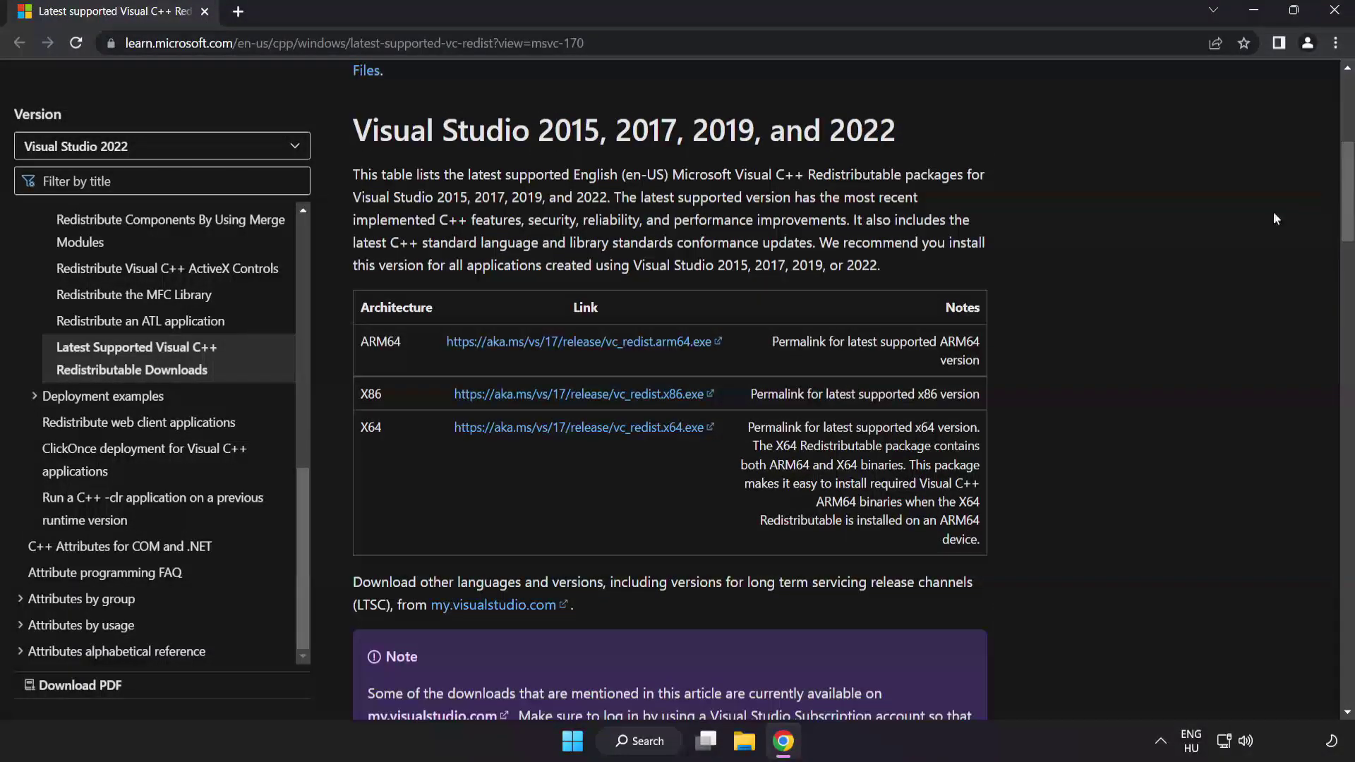
click(561, 343)
click(574, 397)
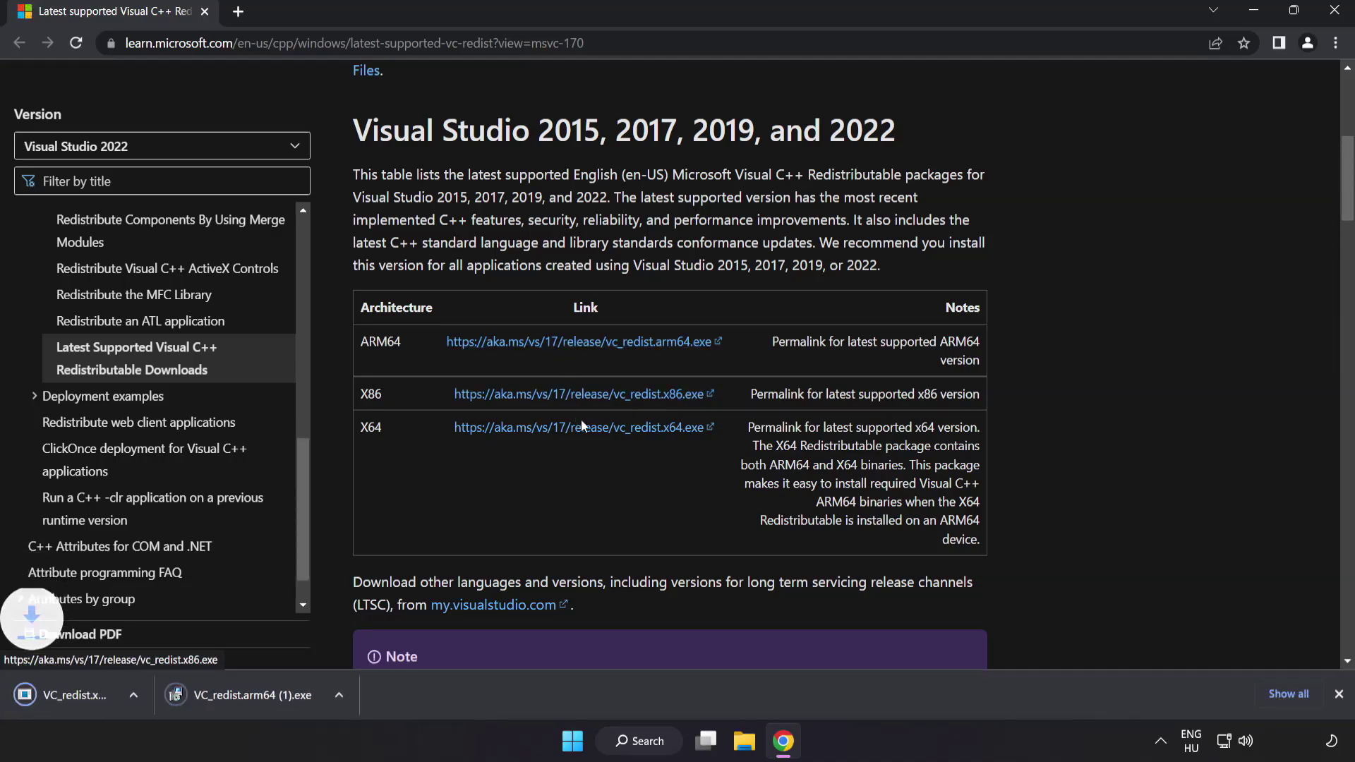
click(582, 429)
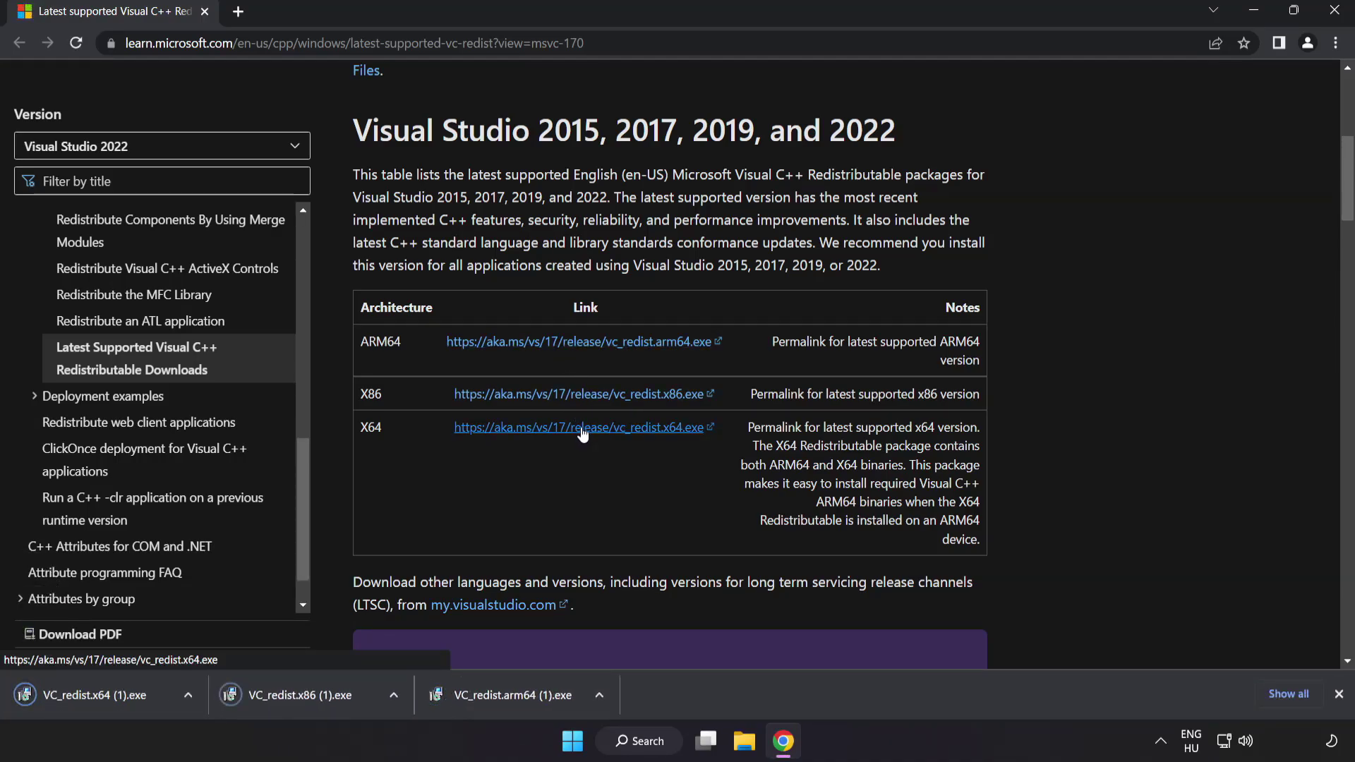
Run the ARM64 redistributable installer, accepting the license; dismiss its failed setup
click(510, 697)
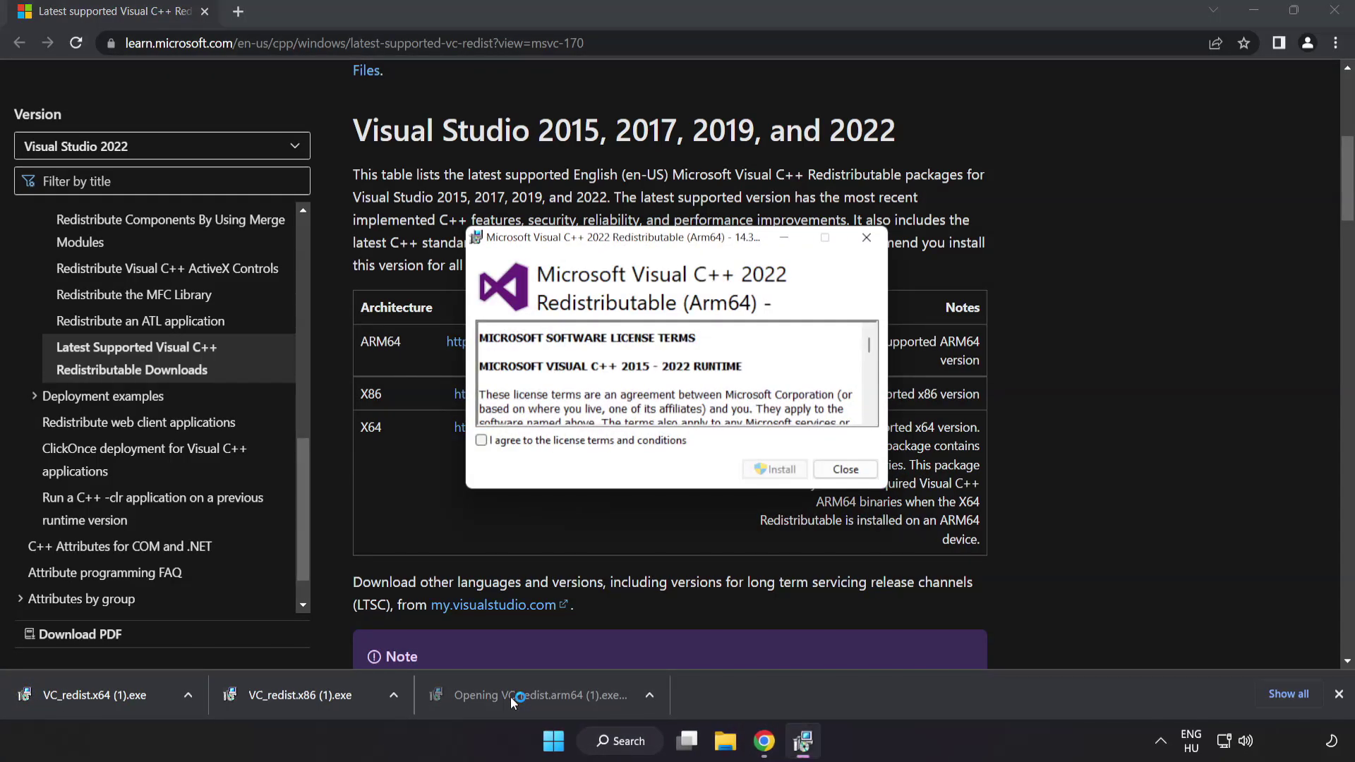
scroll(869, 349, down, 1)
drag(869, 348, 868, 408)
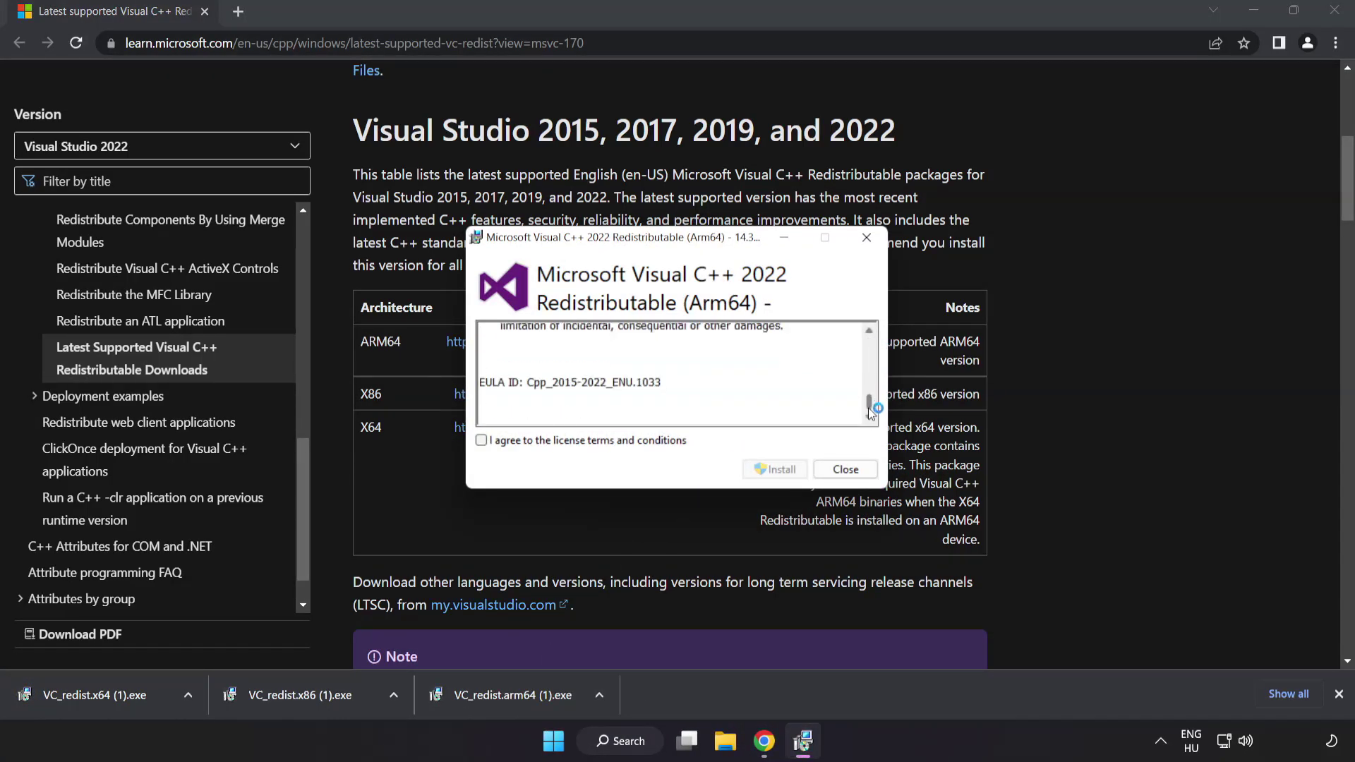
click(481, 441)
click(774, 472)
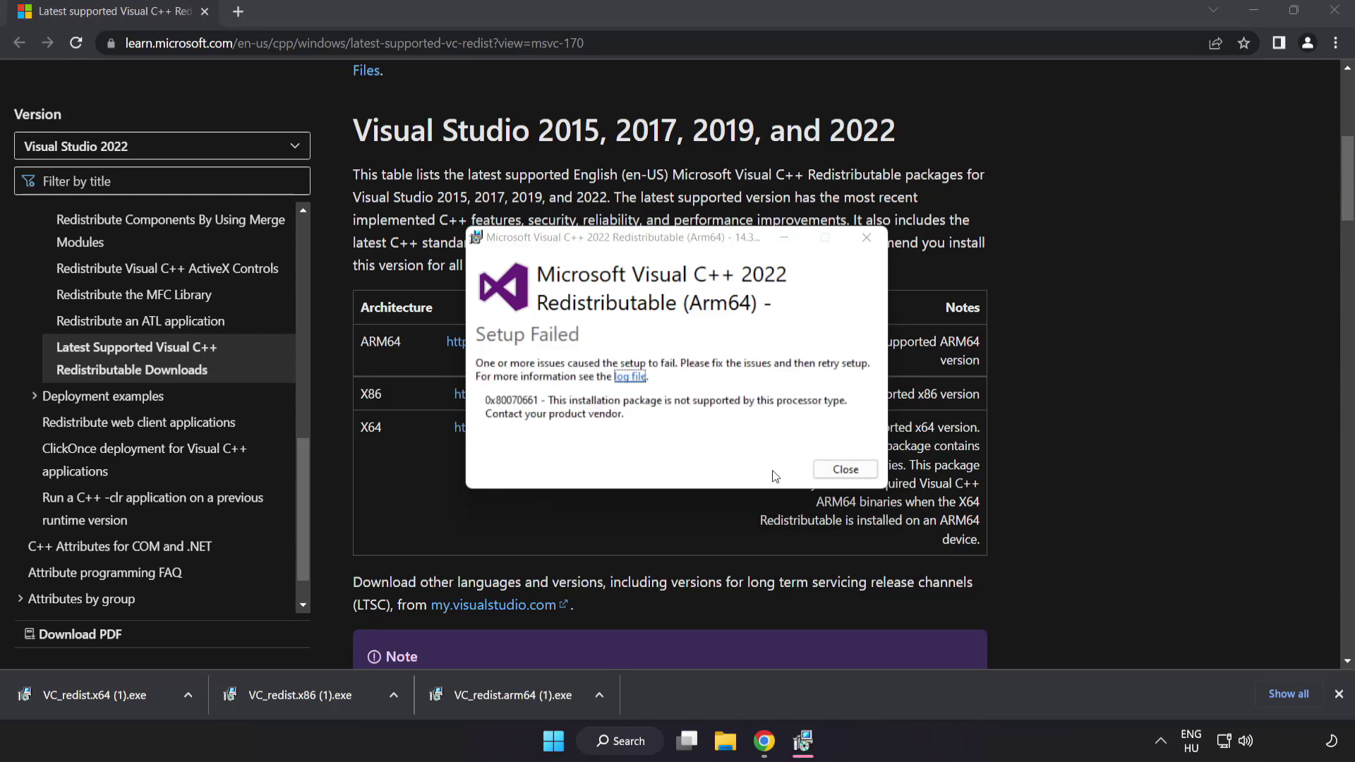
click(846, 470)
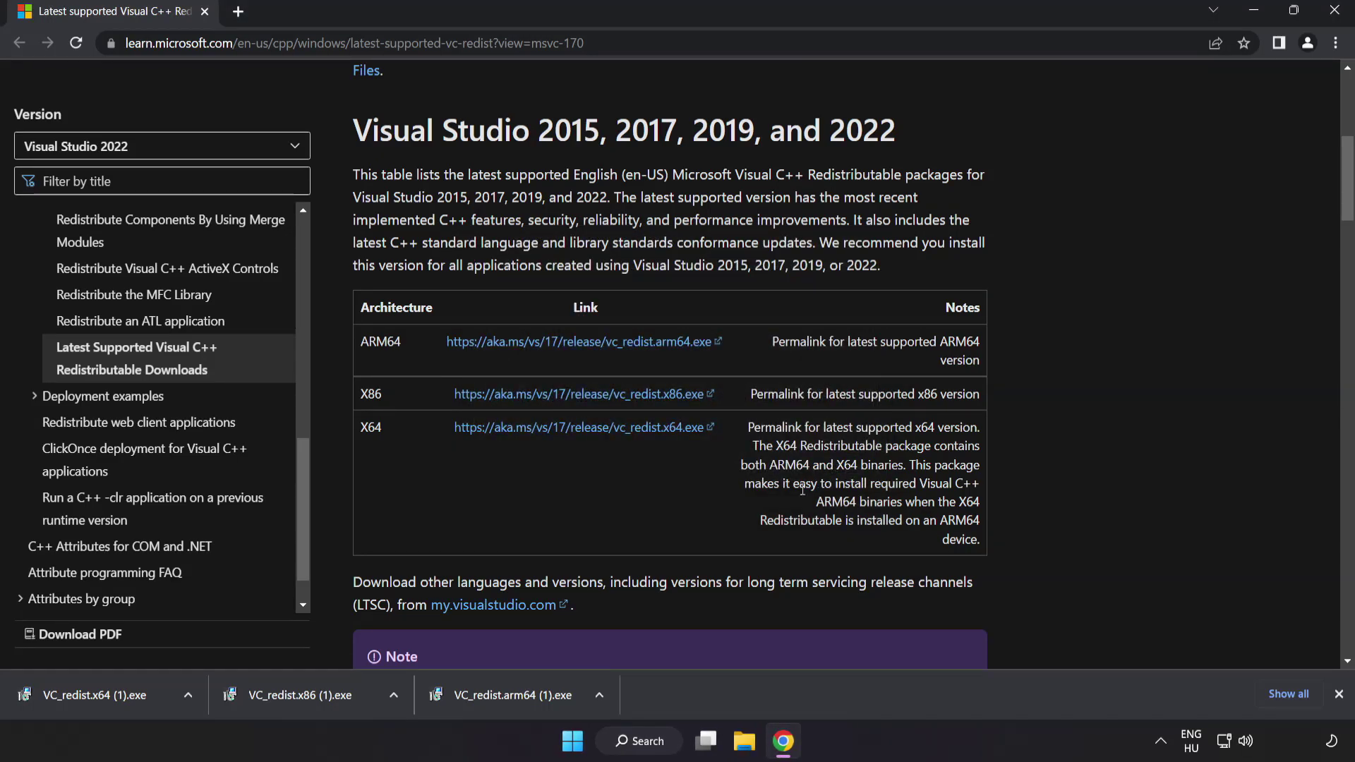
Install the x86 redistributable successfully, then run the x64 one, which fails pending reboot
click(305, 697)
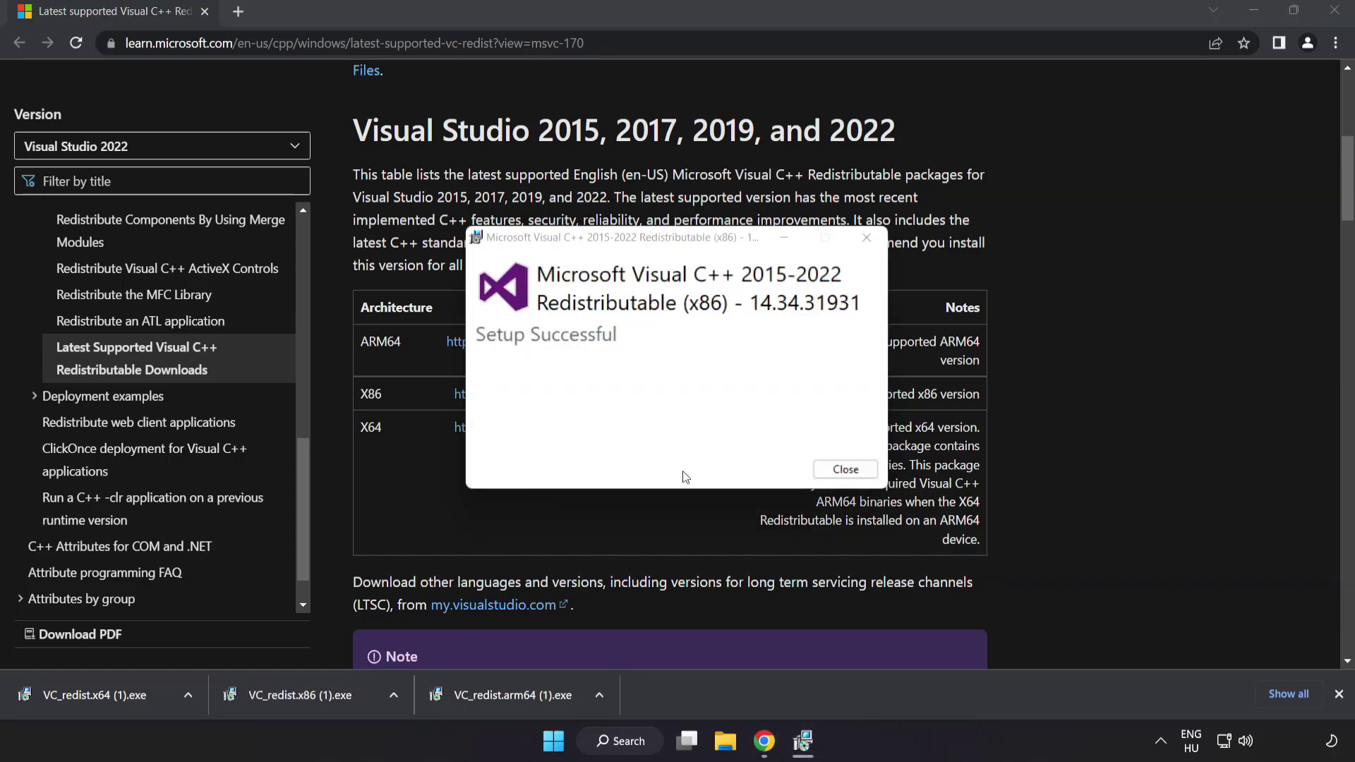
click(844, 469)
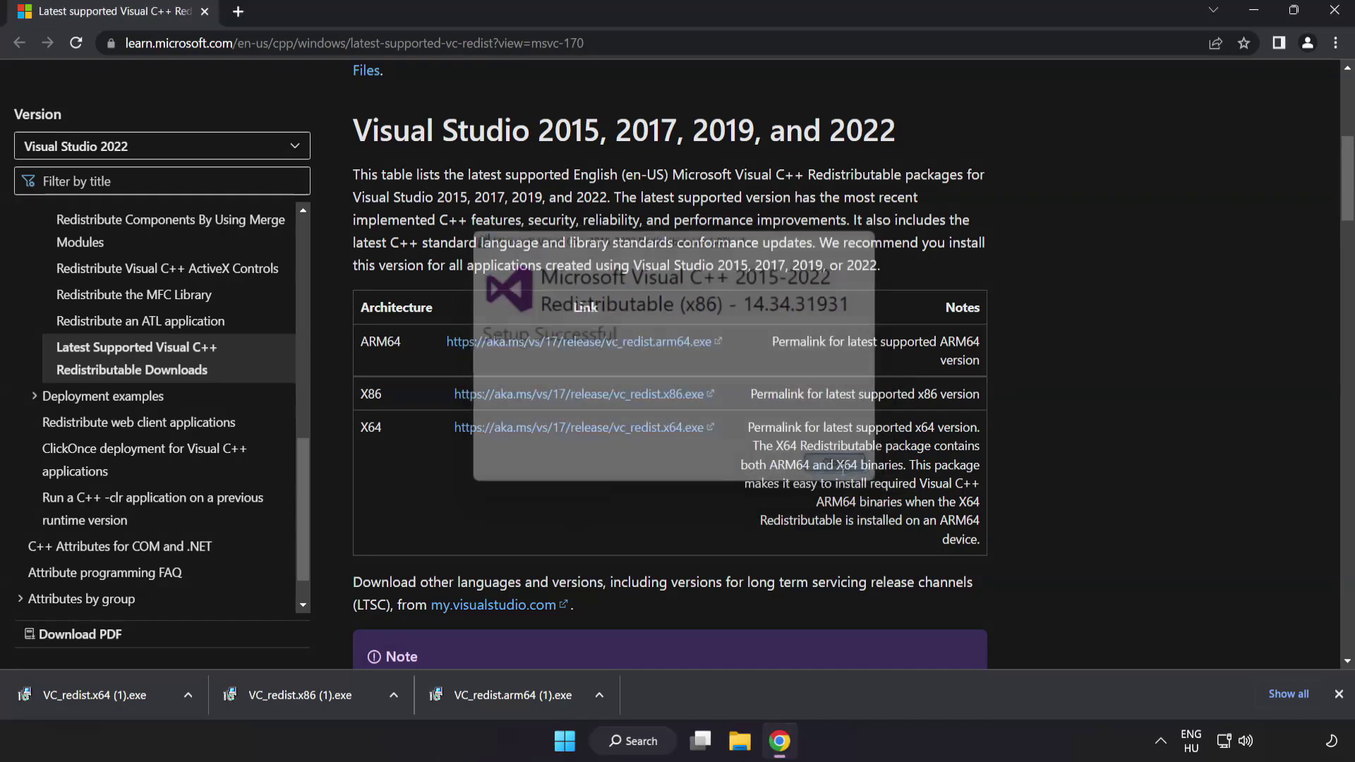
click(121, 694)
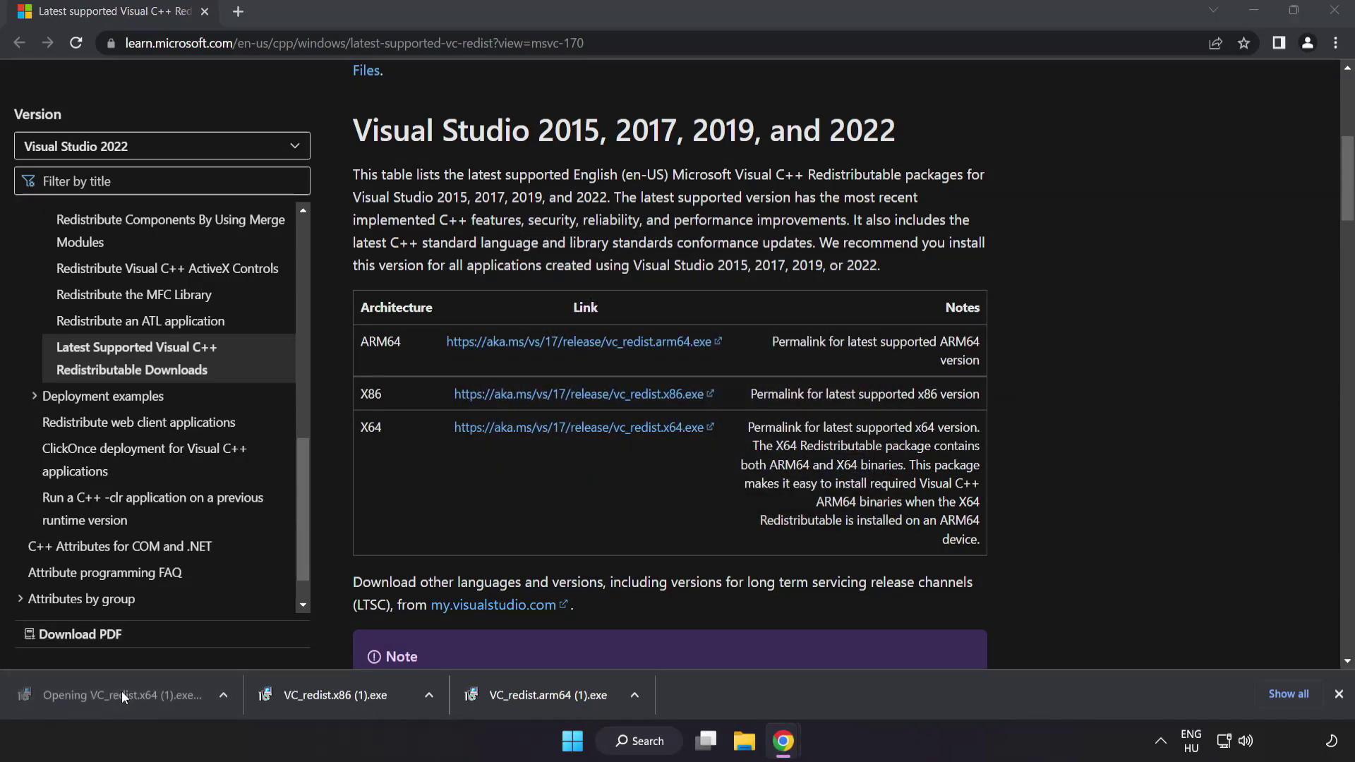
click(847, 471)
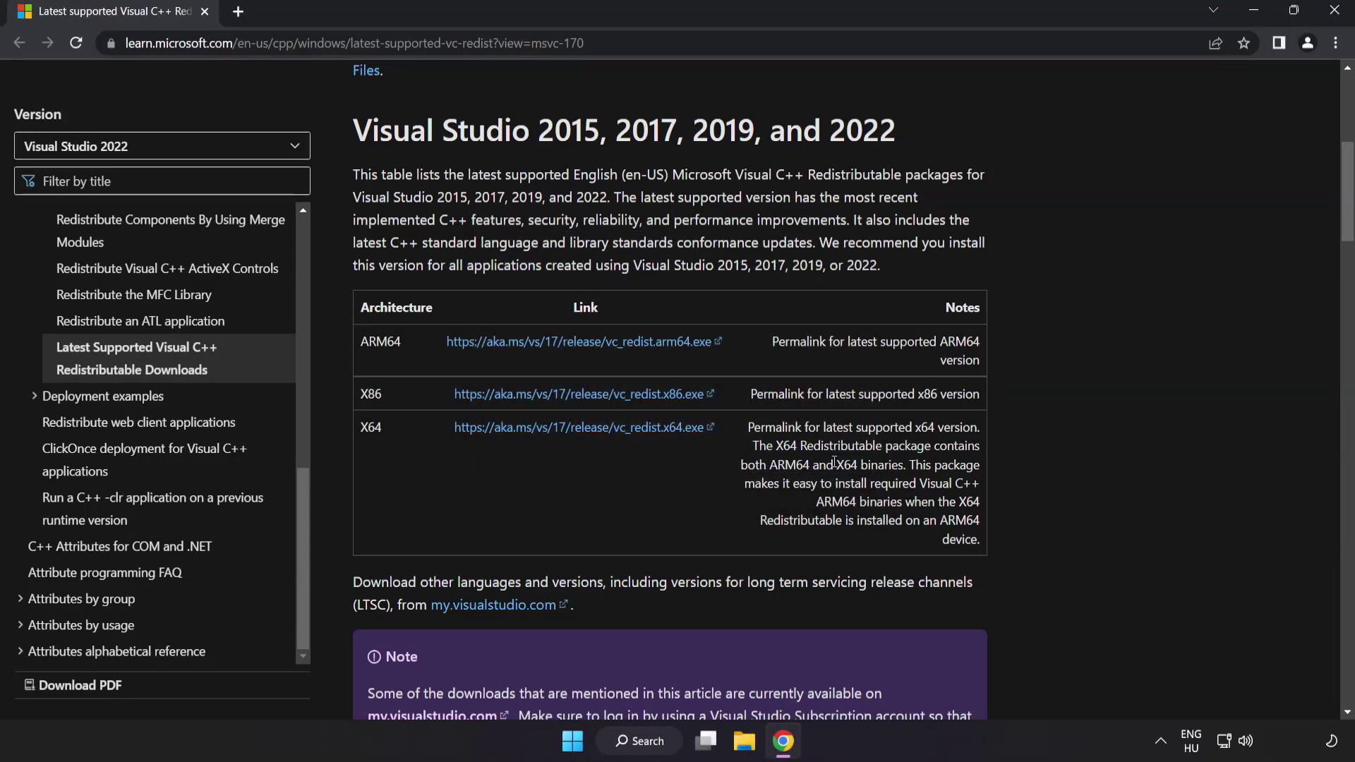
Close Chrome and launch Command Prompt as administrator from Windows search
click(1333, 12)
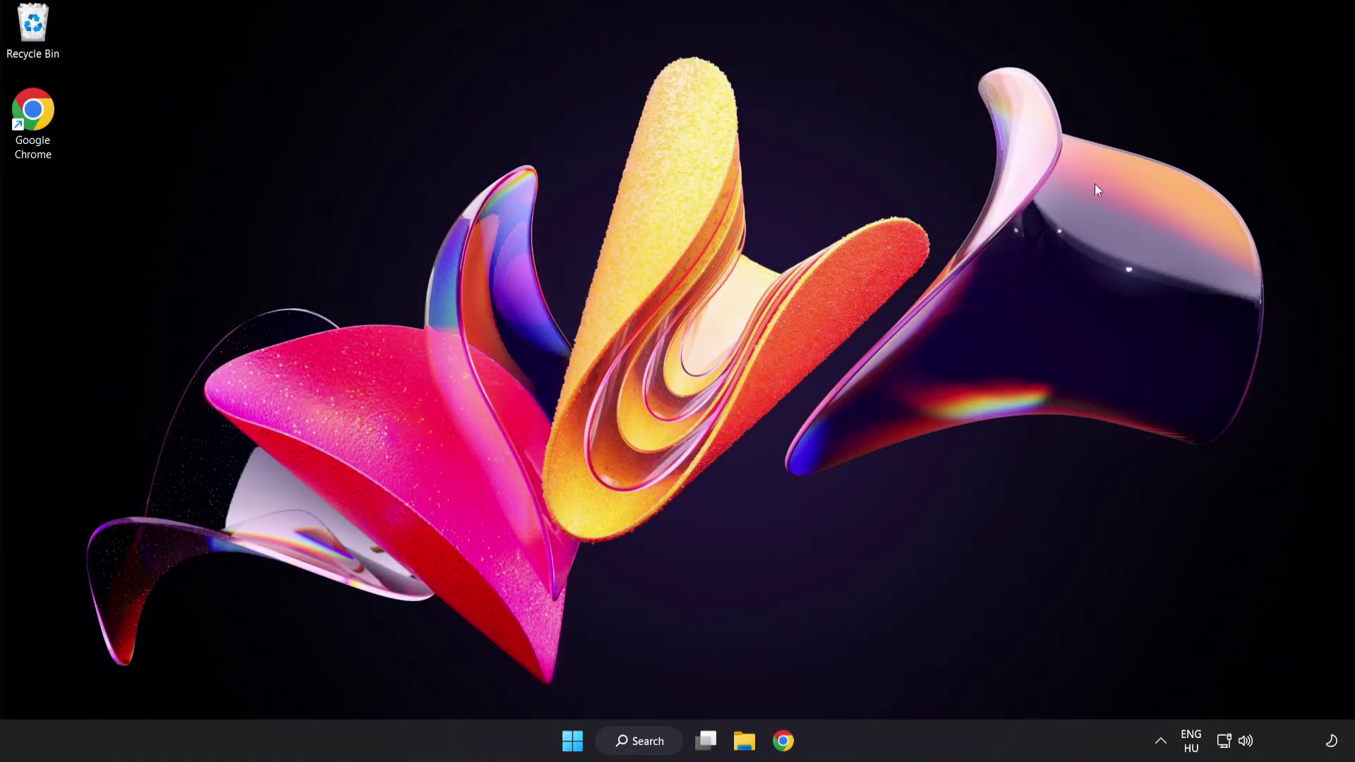
click(643, 743)
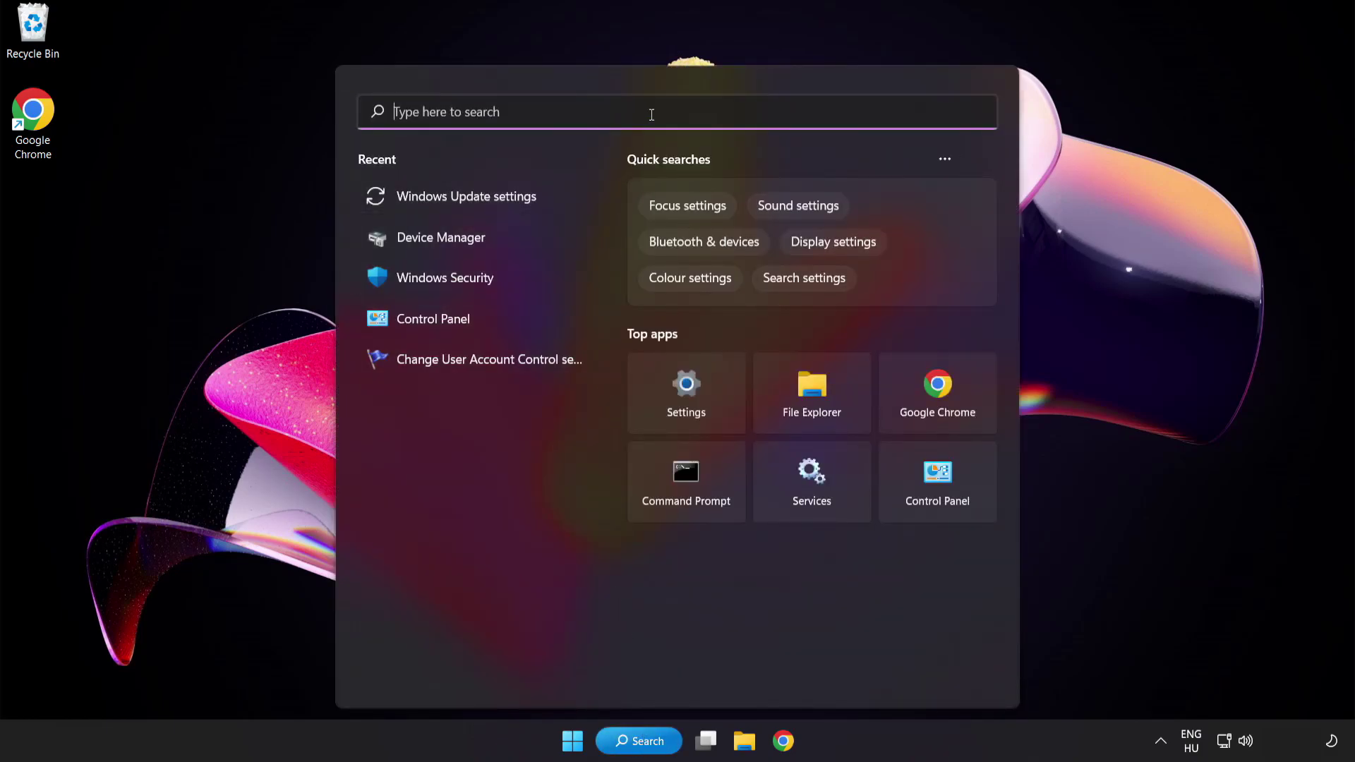
text(cmd)
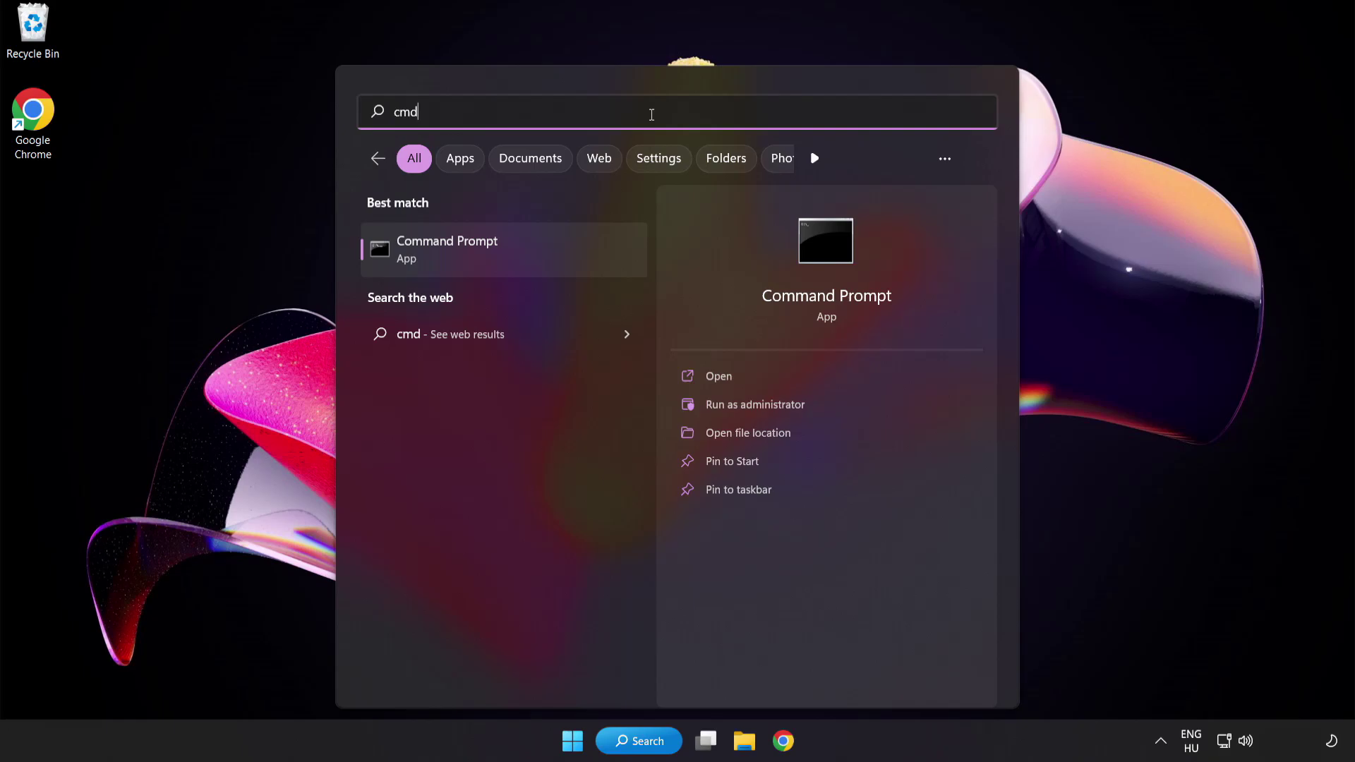
right_click(507, 256)
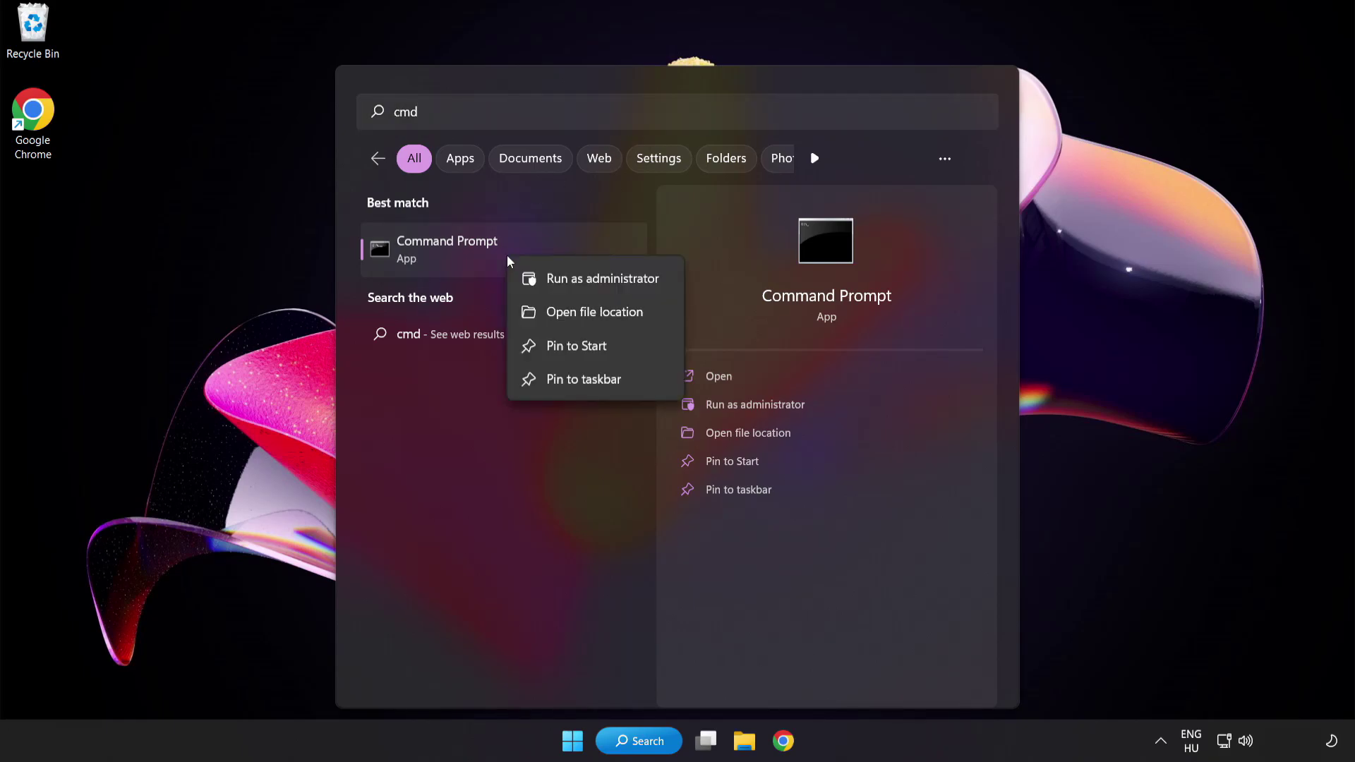
click(570, 282)
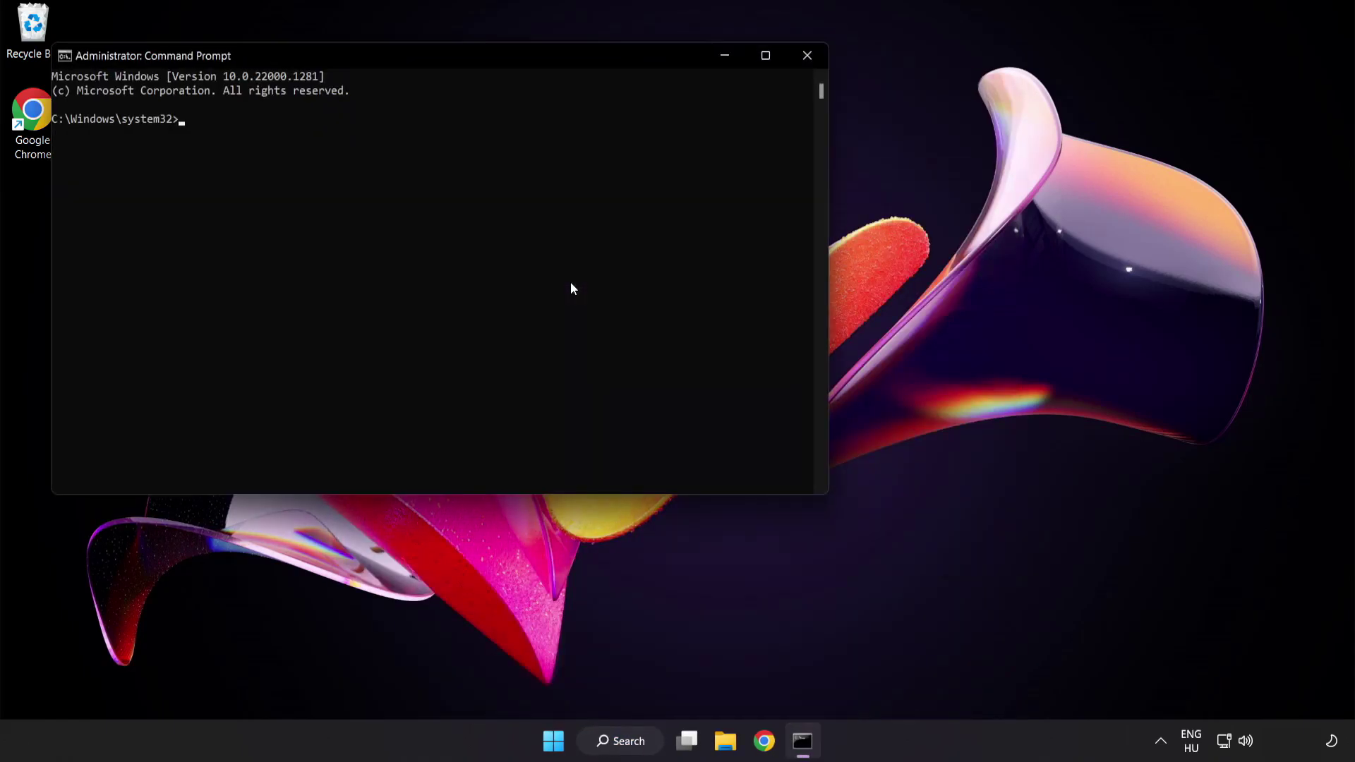
Run sfc /scannow in the administrator Command Prompt to check system file integrity
drag(386, 55, 589, 131)
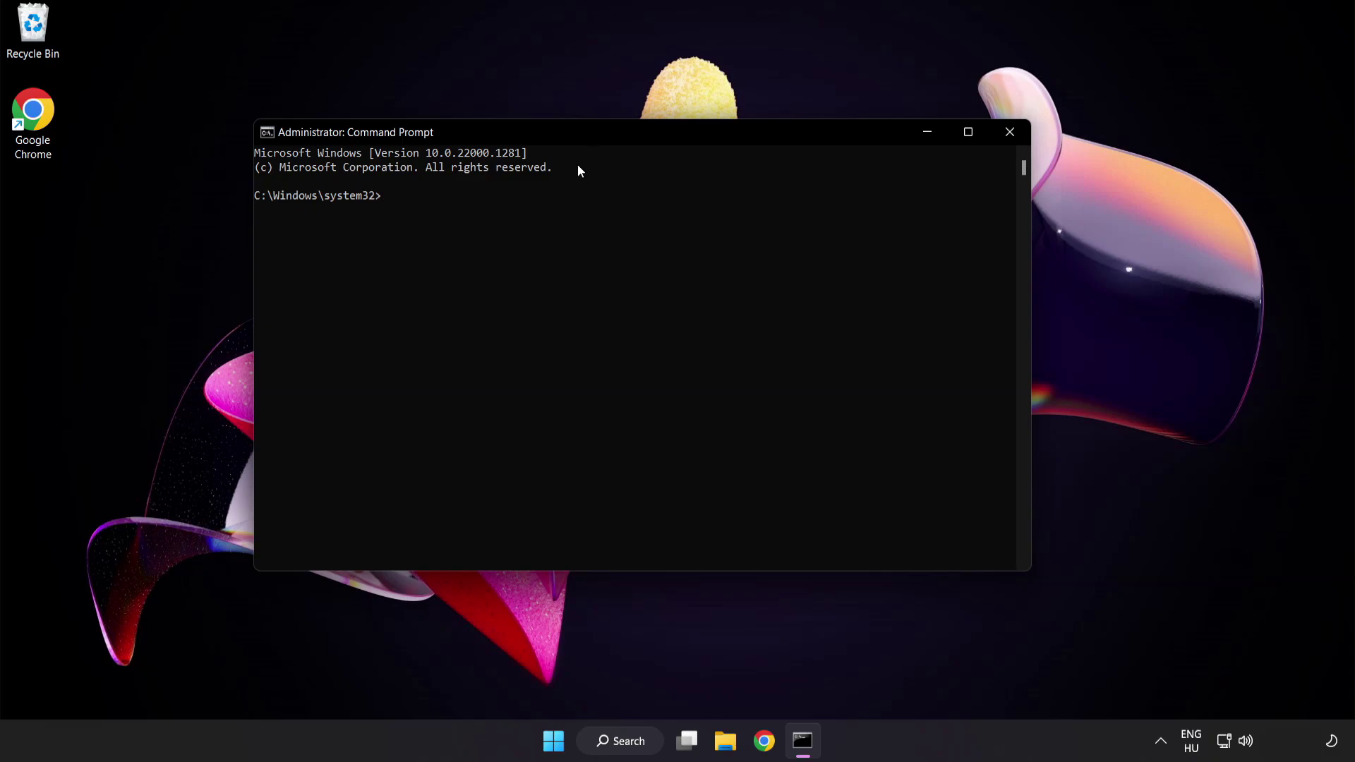
text(sfc)
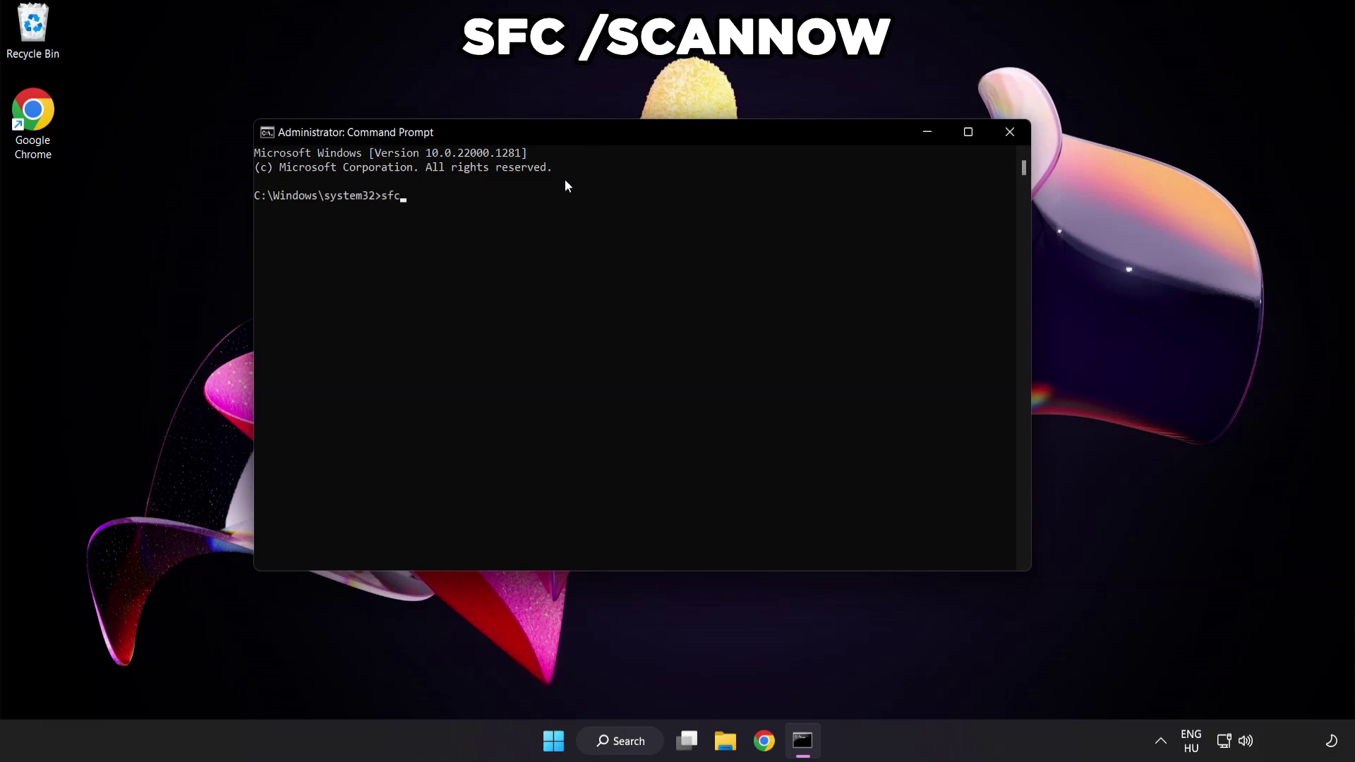
text( /scannow)
key(Return)
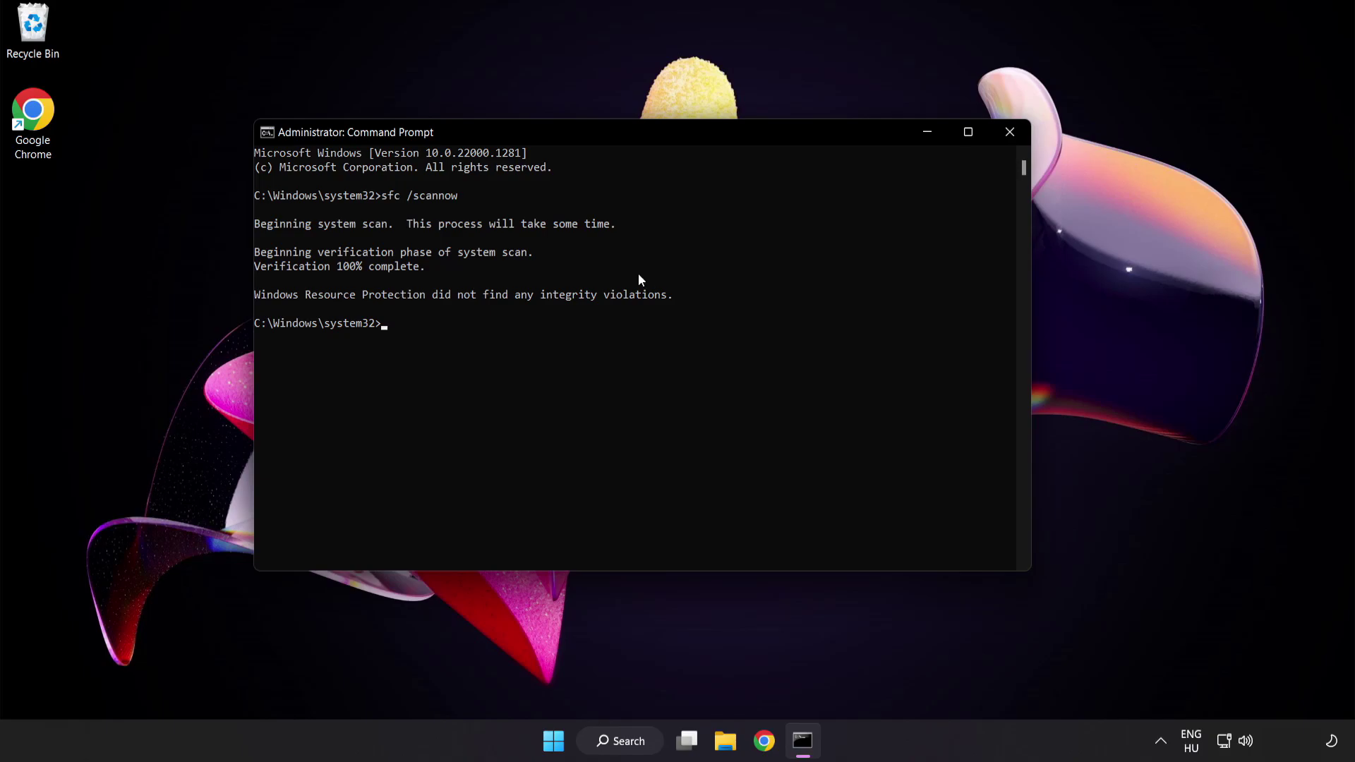
Close Command Prompt and bring up the Start menu's power options
click(1010, 134)
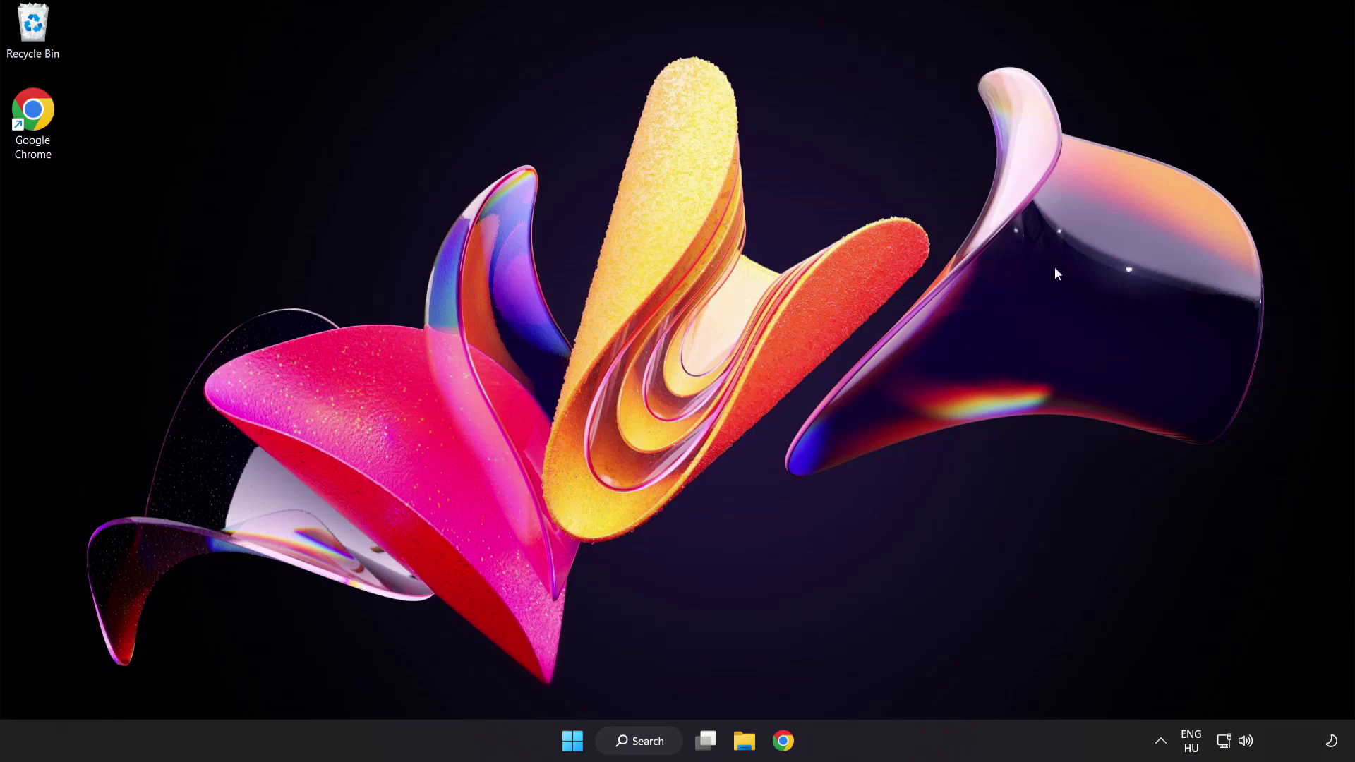
click(572, 741)
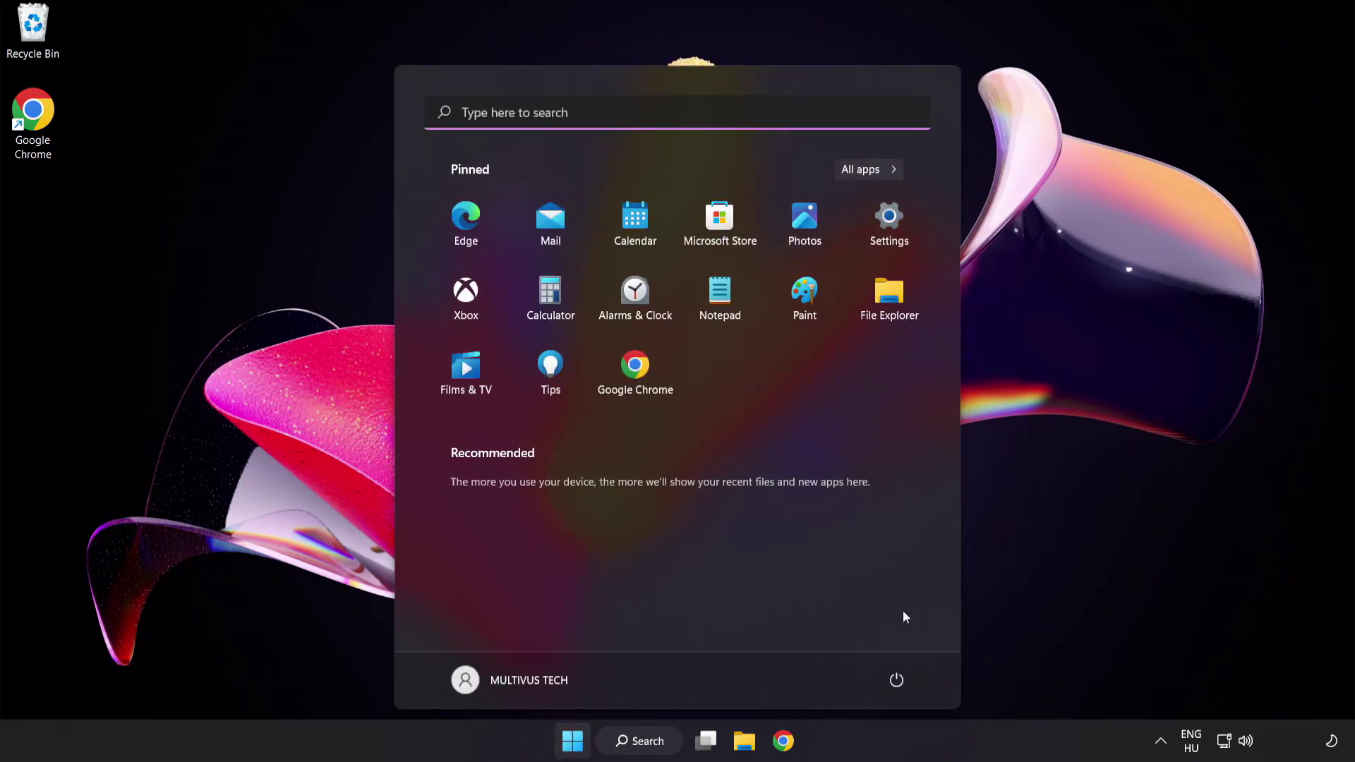
click(898, 681)
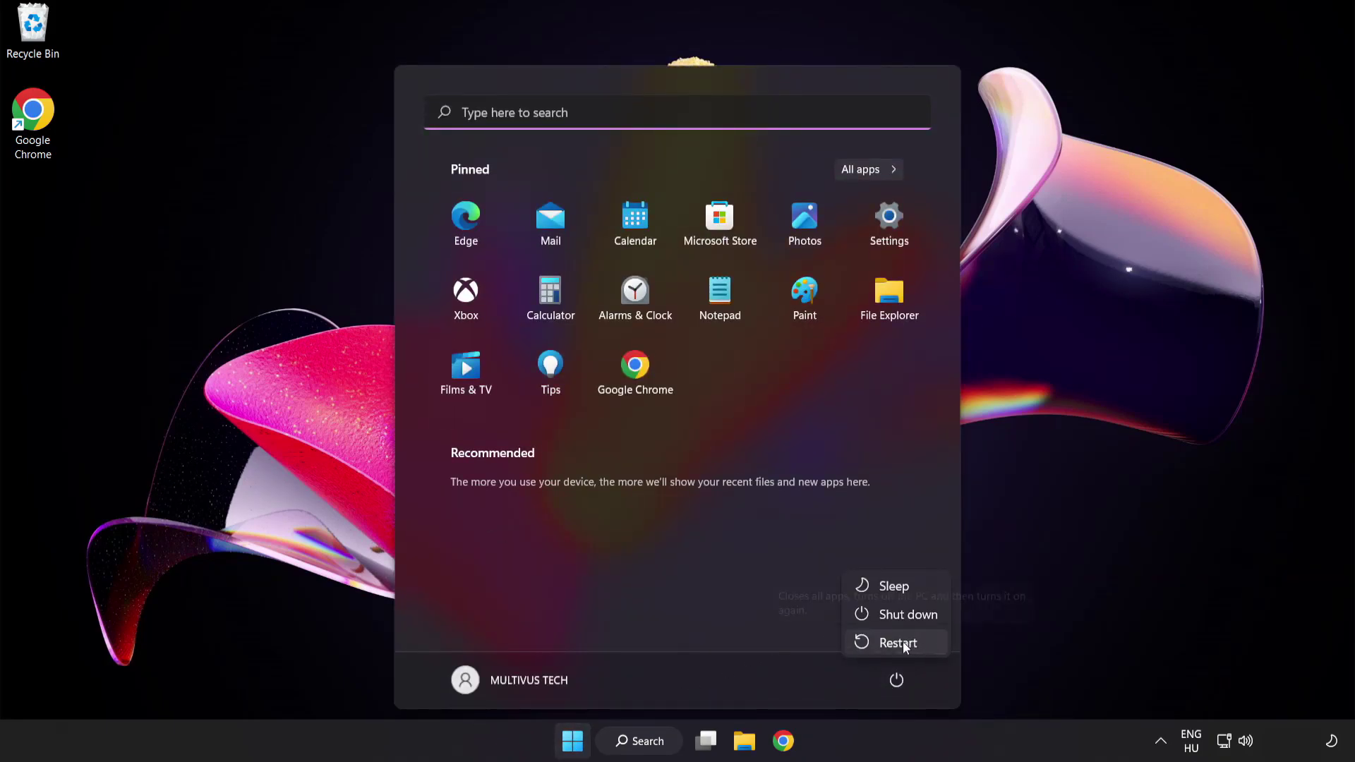